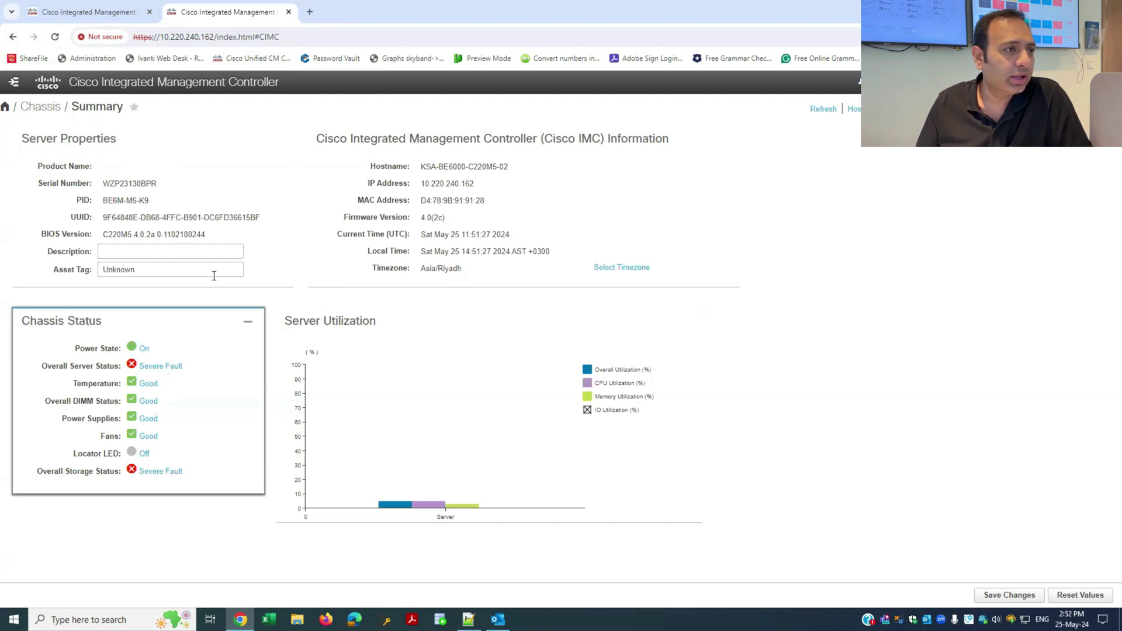
# Step: Compare both servers' chassis summaries and inspect the severe fault details on 10.220.240.162
pyautogui.click(64, 14)
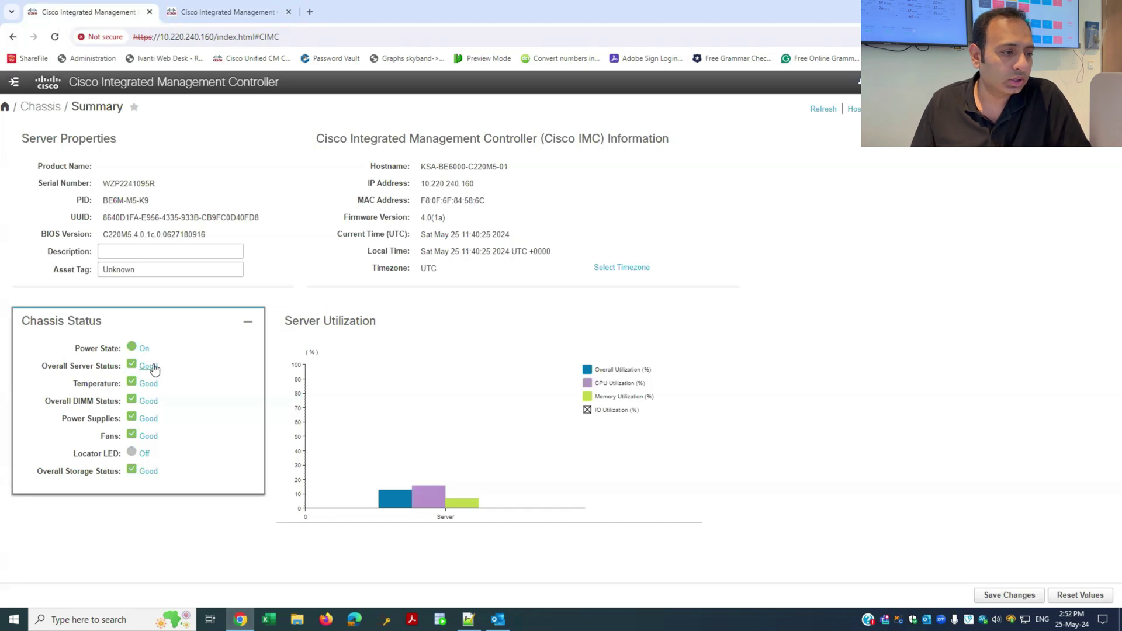
pyautogui.click(194, 15)
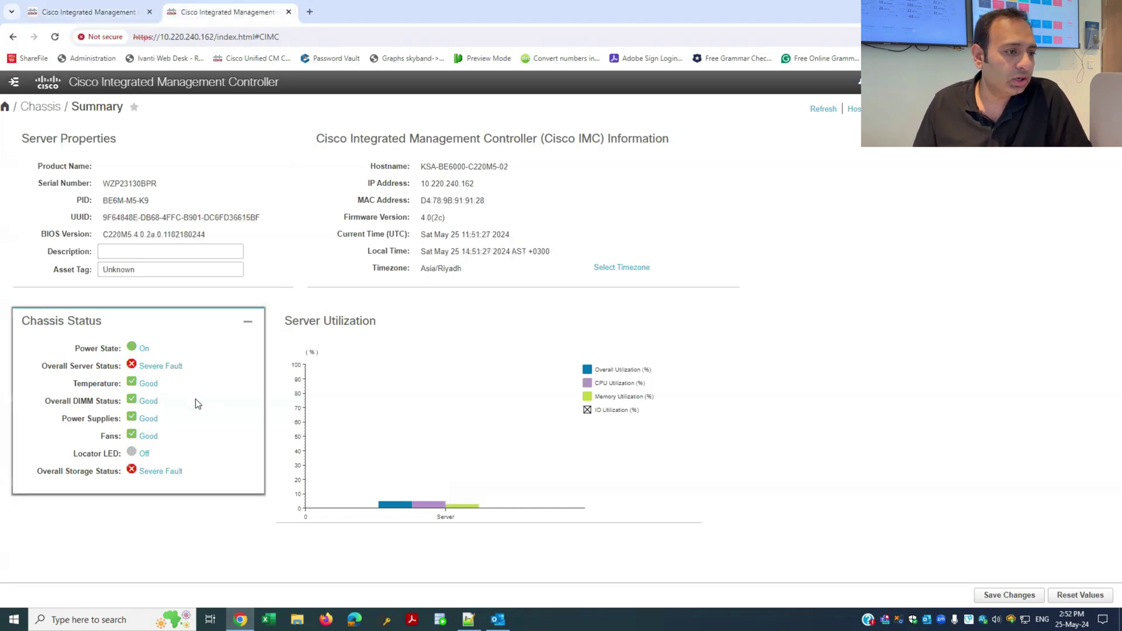
pyautogui.click(169, 366)
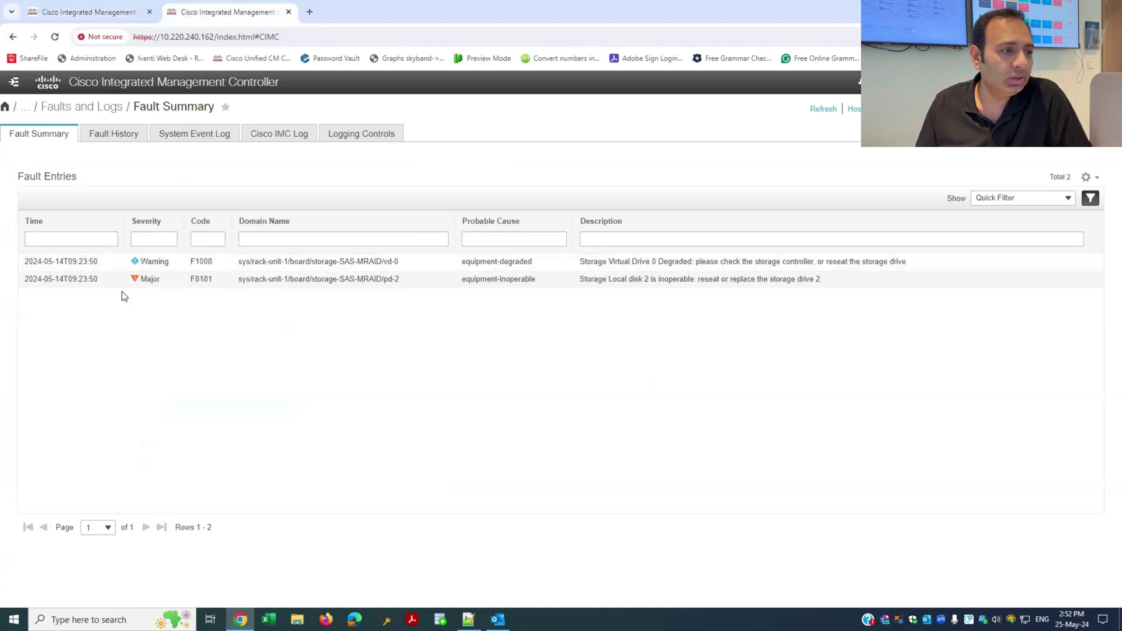
# Step: Open Chassis > Faults and Logs for the 10.220.240.160 server
pyautogui.click(82, 7)
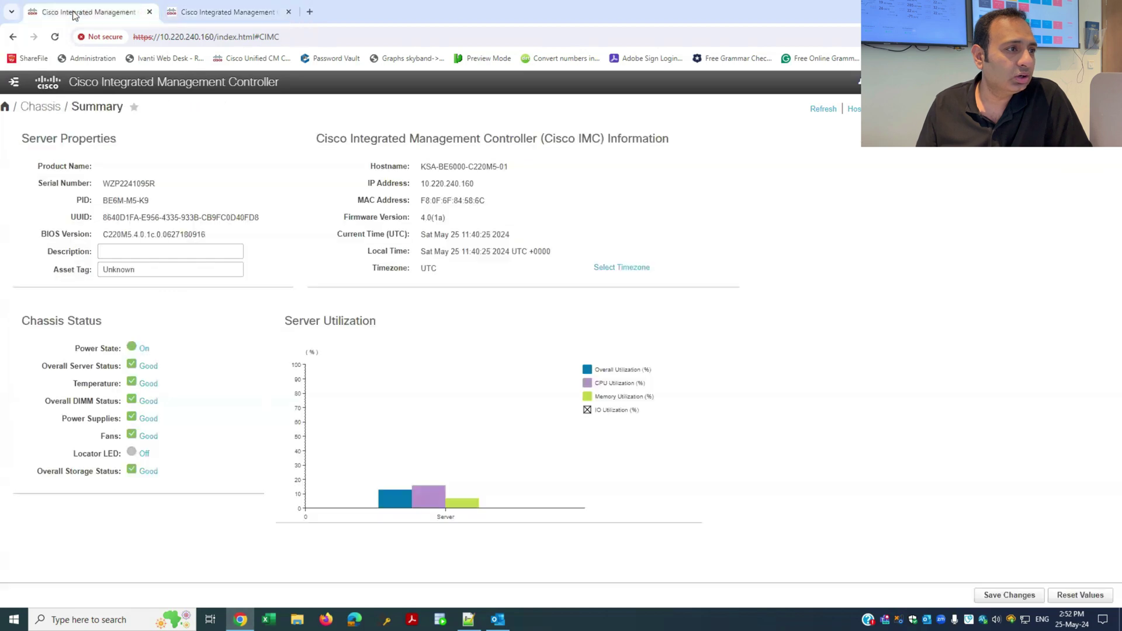
pyautogui.click(15, 83)
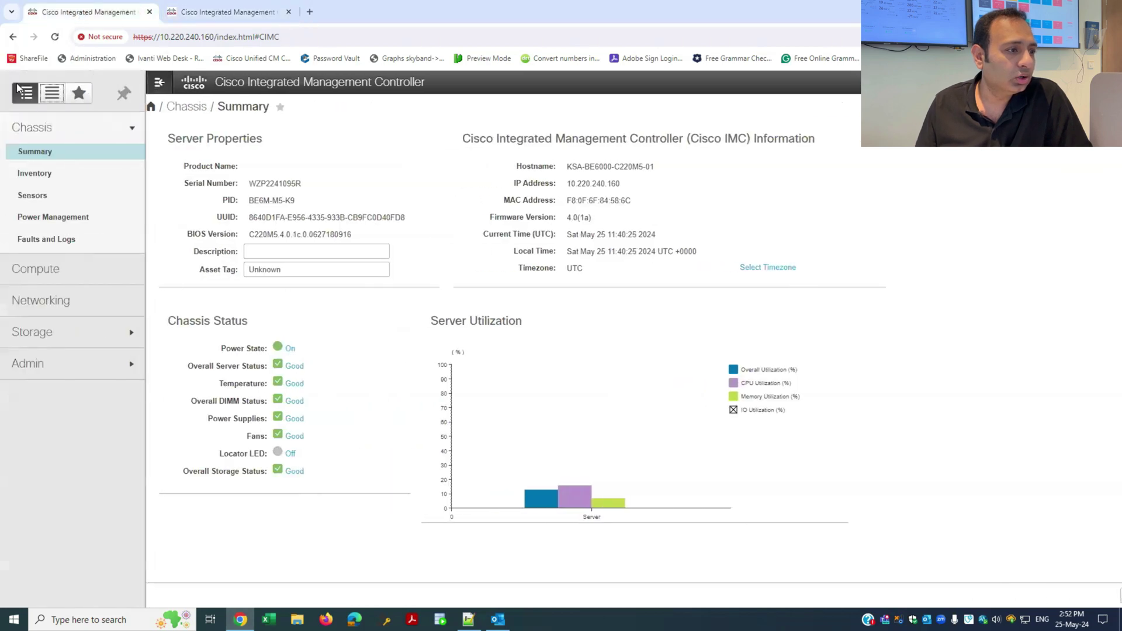
pyautogui.click(35, 241)
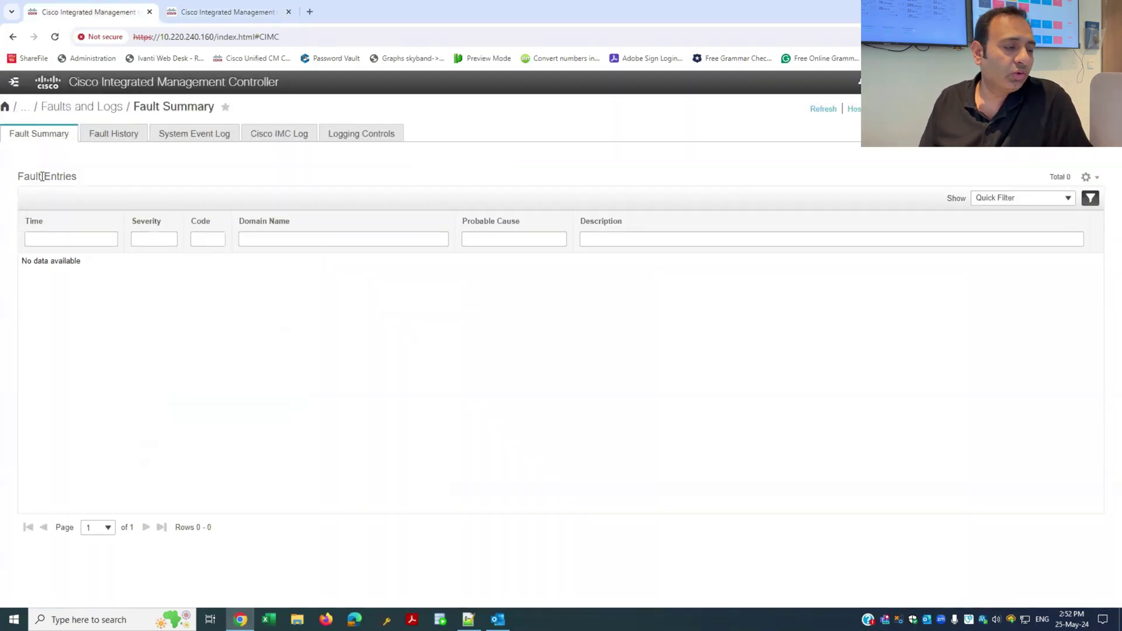
# Step: Show the 10.220.240.162 server's Fault Summary with its two storage faults
pyautogui.click(215, 13)
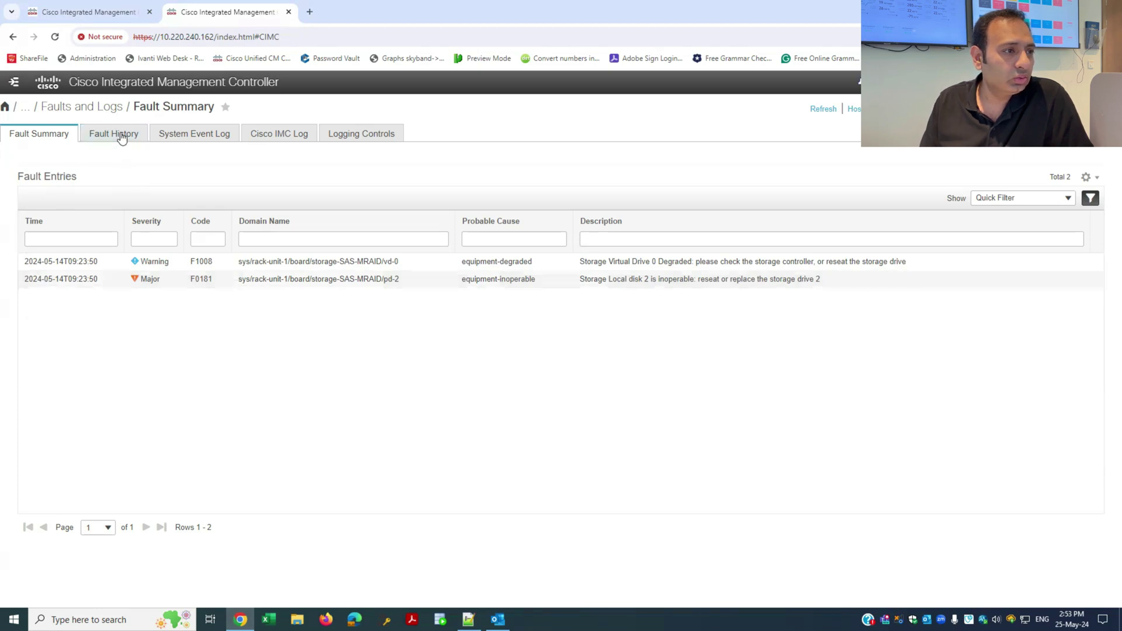
# Step: Compare the Fault History of the .162 and .160 servers, then open .162's System Event Log
pyautogui.click(119, 133)
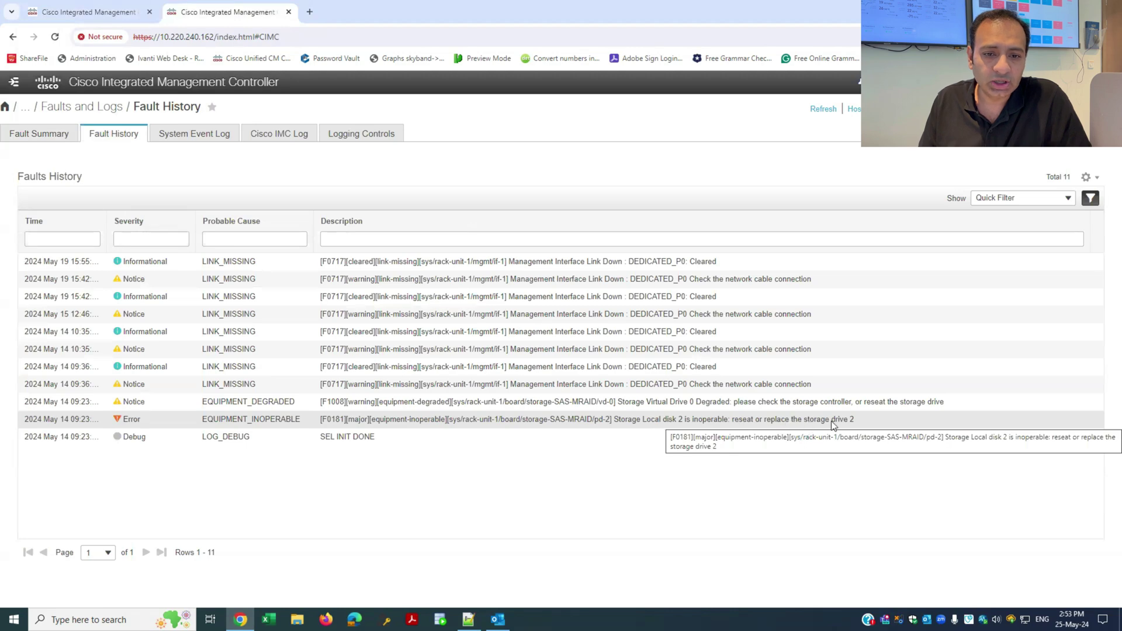
pyautogui.click(67, 16)
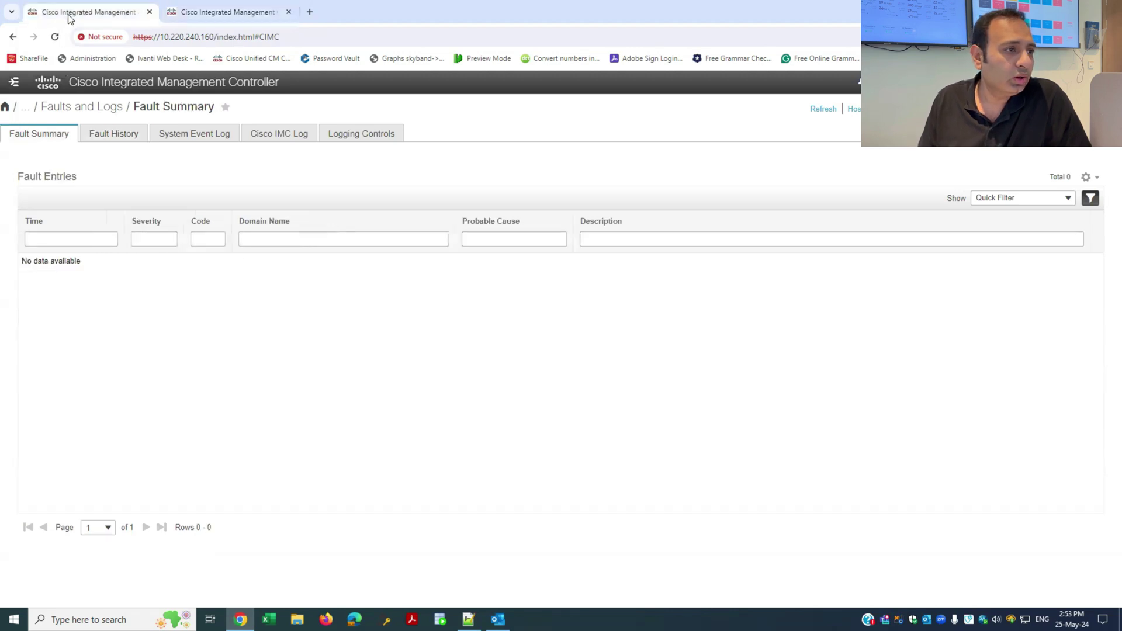
pyautogui.click(119, 132)
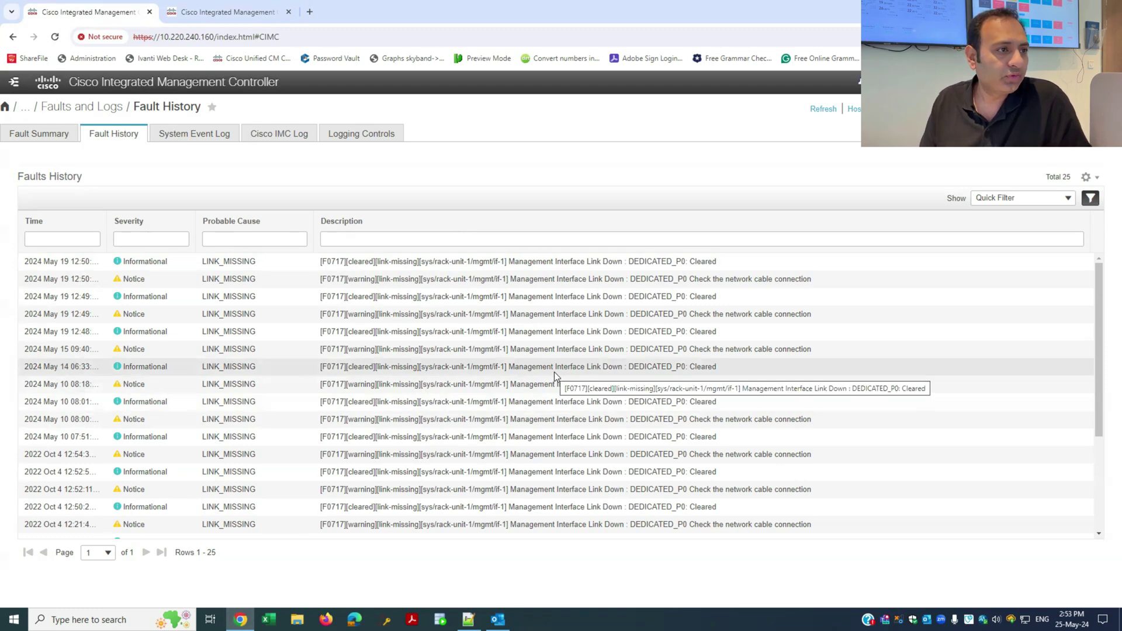
pyautogui.click(234, 10)
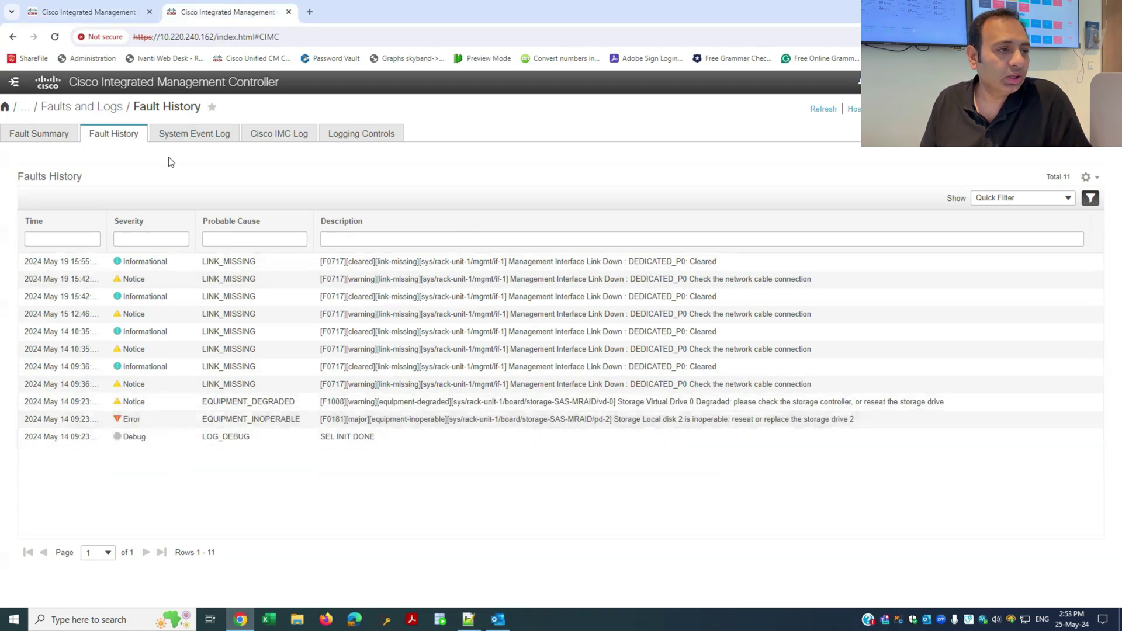
pyautogui.click(190, 132)
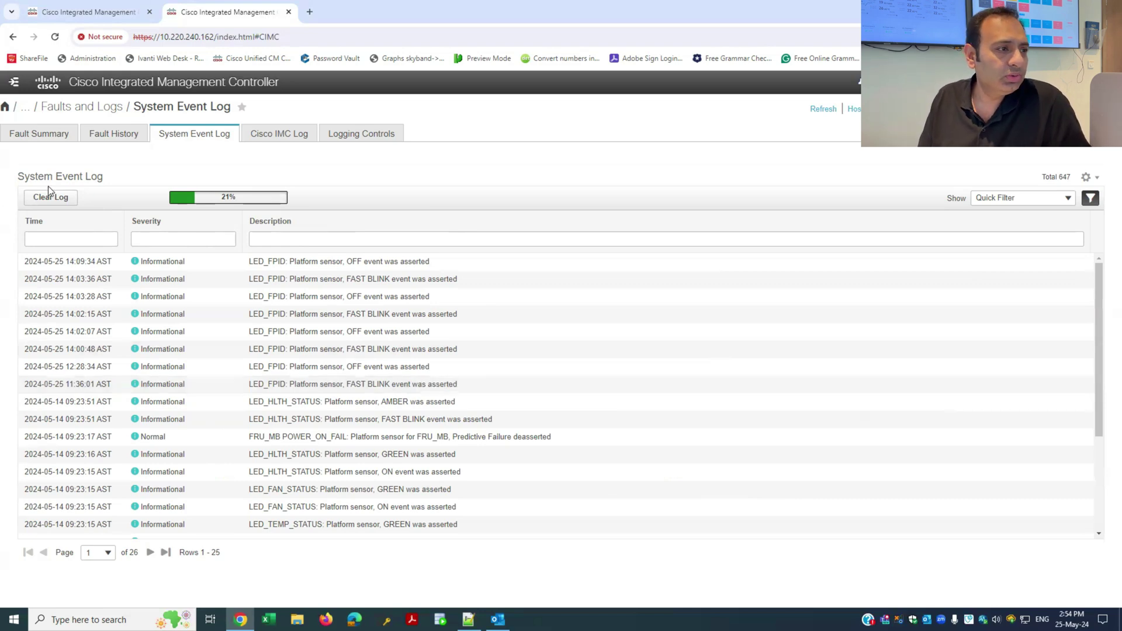
# Step: Review the .160 System Event Log and Cisco IMC Log with a wider Time column, then open .162's IMC Log
pyautogui.click(83, 16)
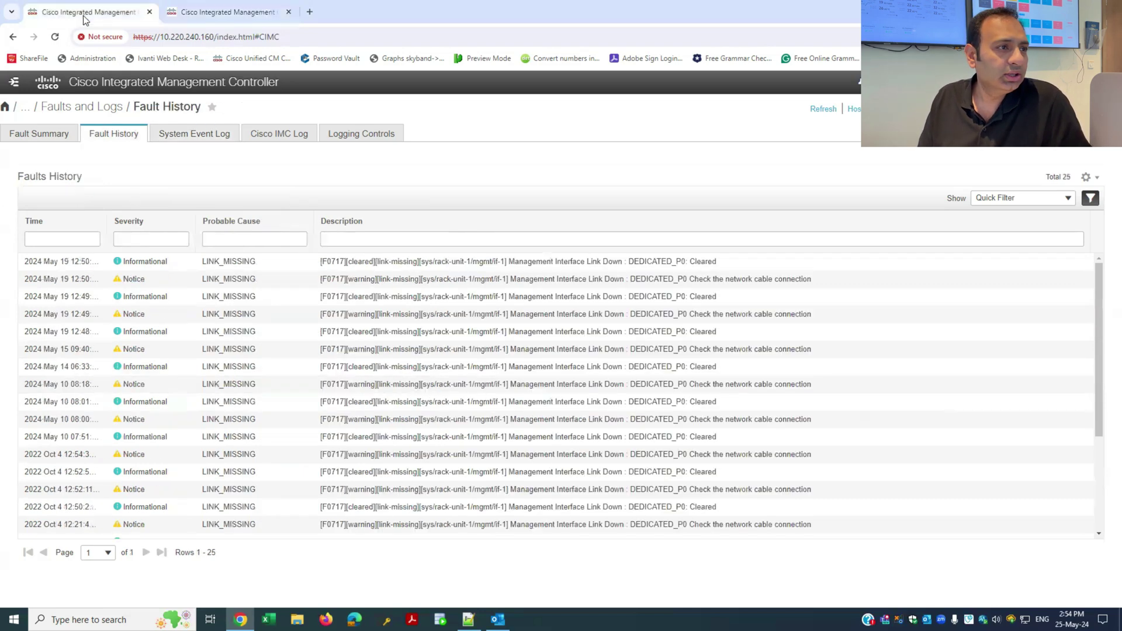
pyautogui.click(198, 138)
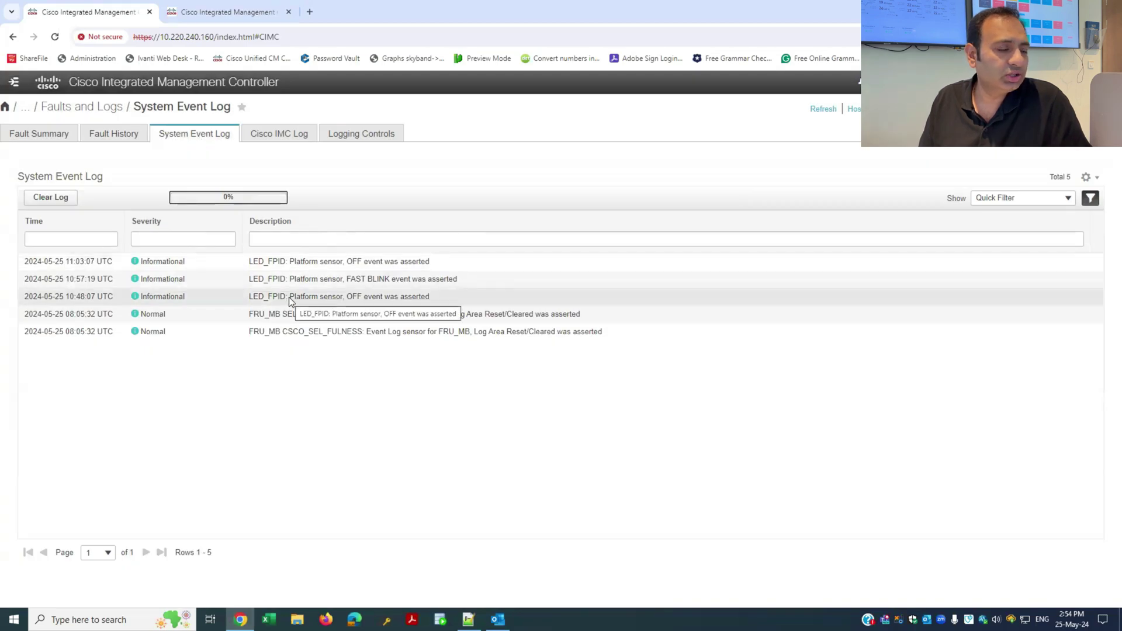
pyautogui.click(272, 138)
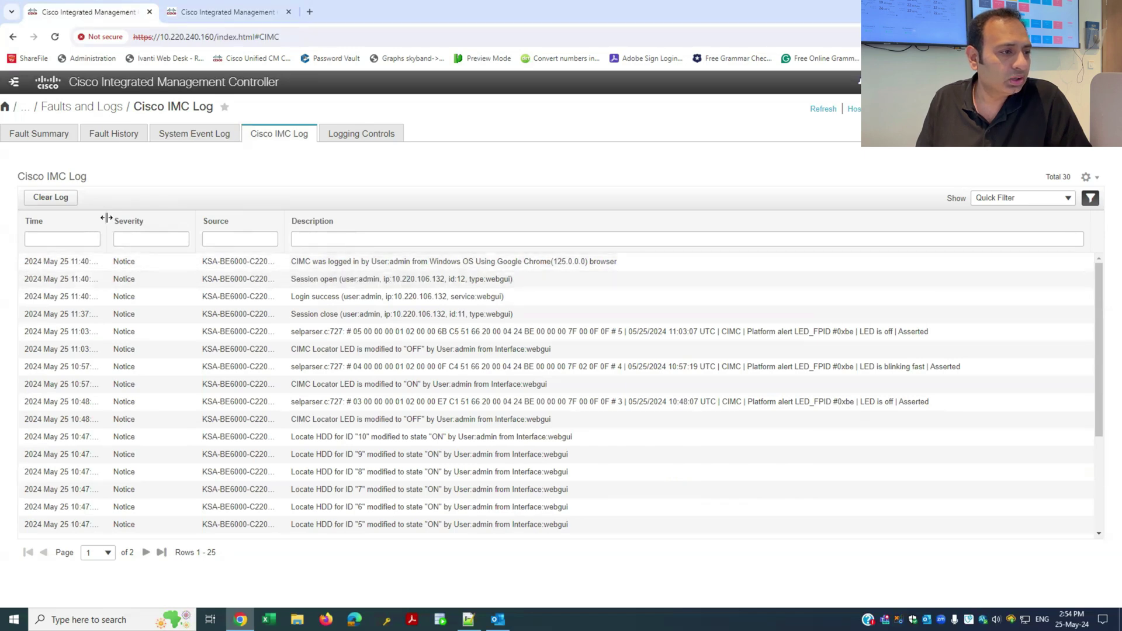
pyautogui.moveTo(107, 219); pyautogui.dragTo(150, 219)
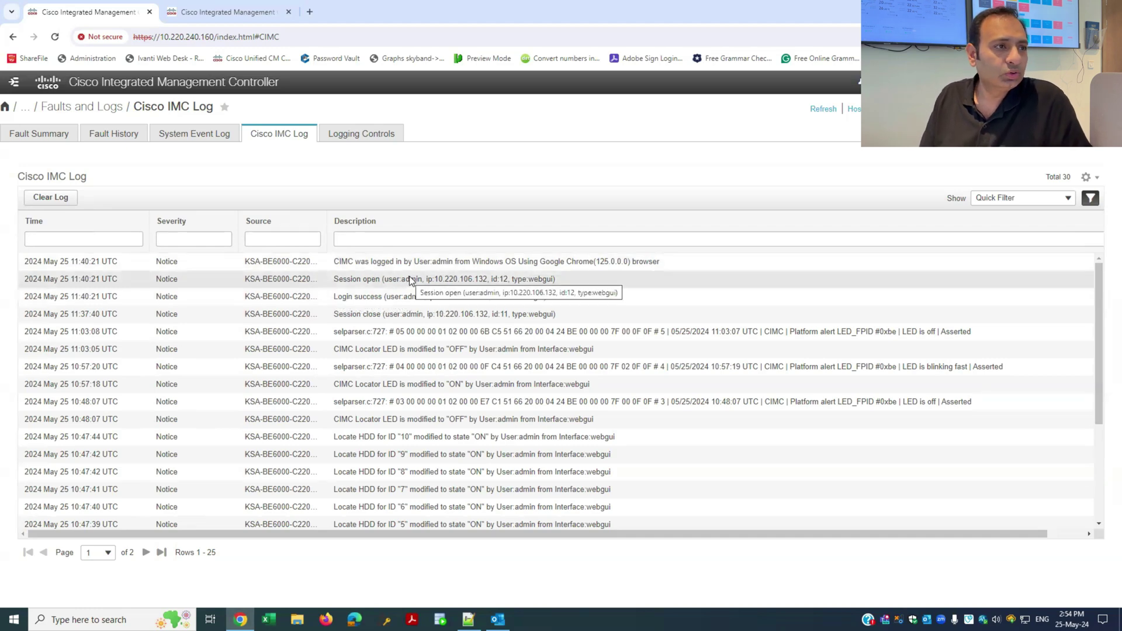
pyautogui.click(228, 12)
pyautogui.click(270, 136)
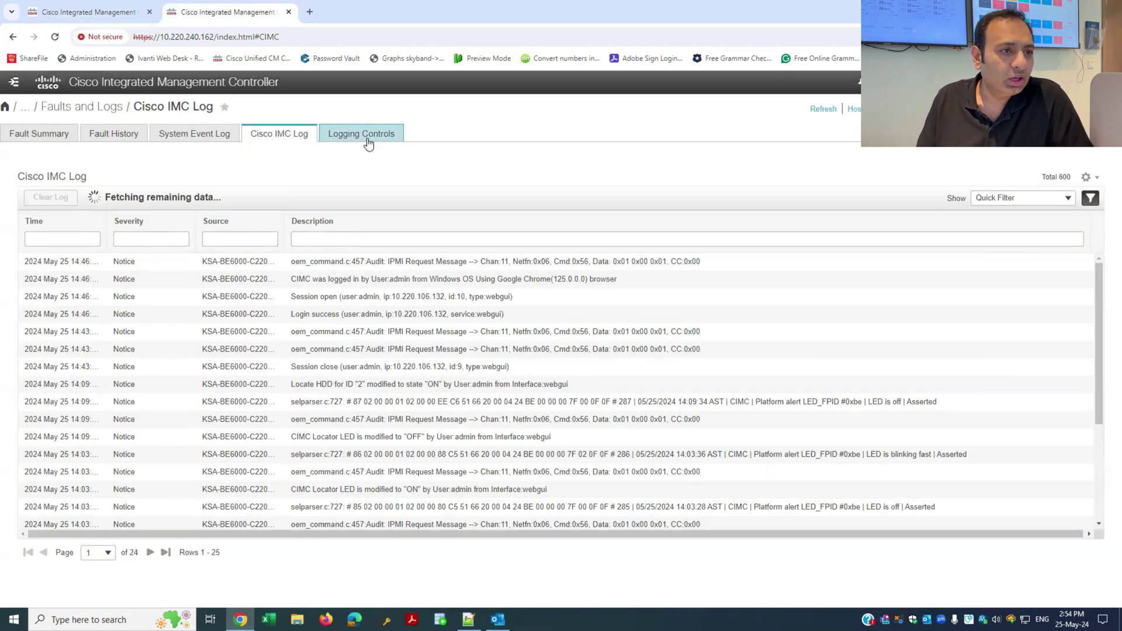
# Step: In Logging Controls, enable remote syslog server 1 with host 10.220.100.200
pyautogui.click(367, 138)
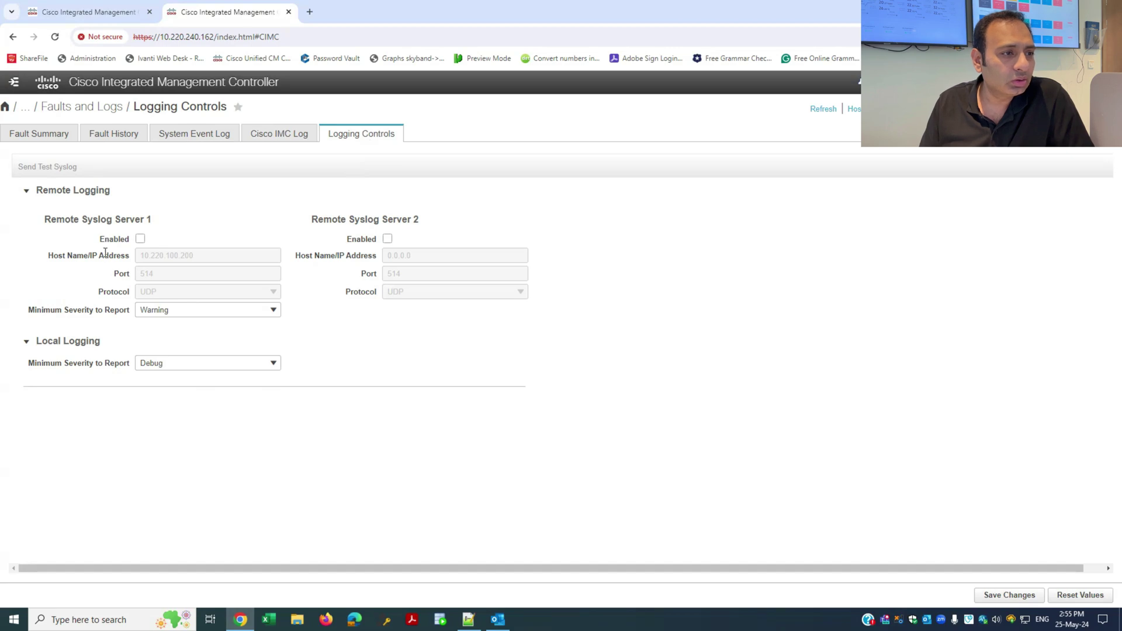
pyautogui.click(141, 240)
pyautogui.click(208, 255)
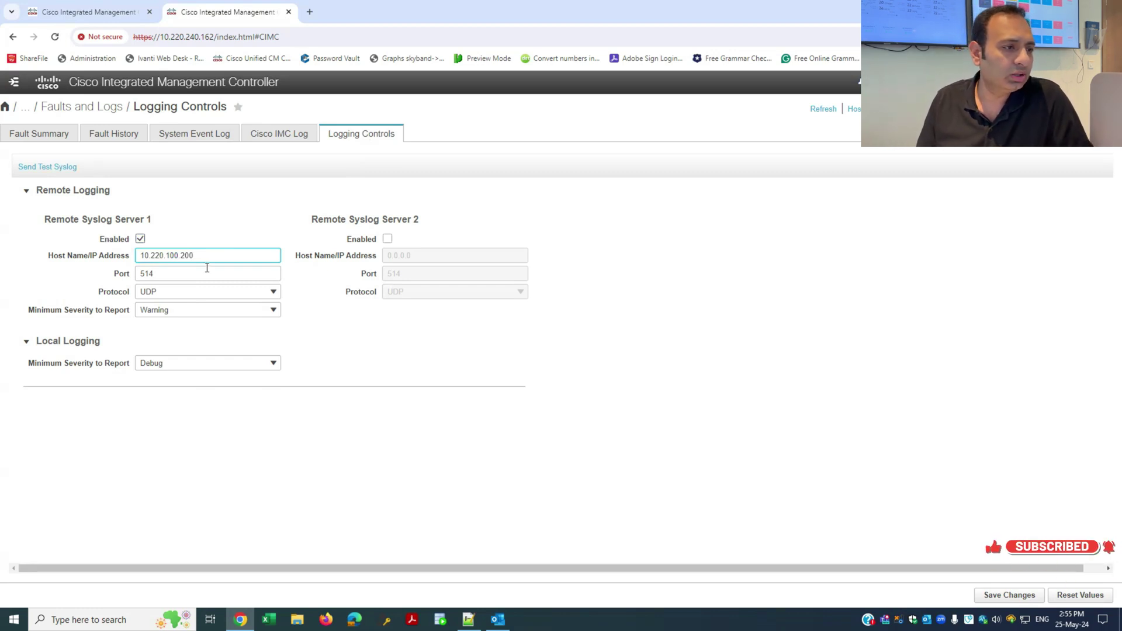
# Step: Set the minimum syslog severity to Alert and save the logging settings
pyautogui.click(181, 308)
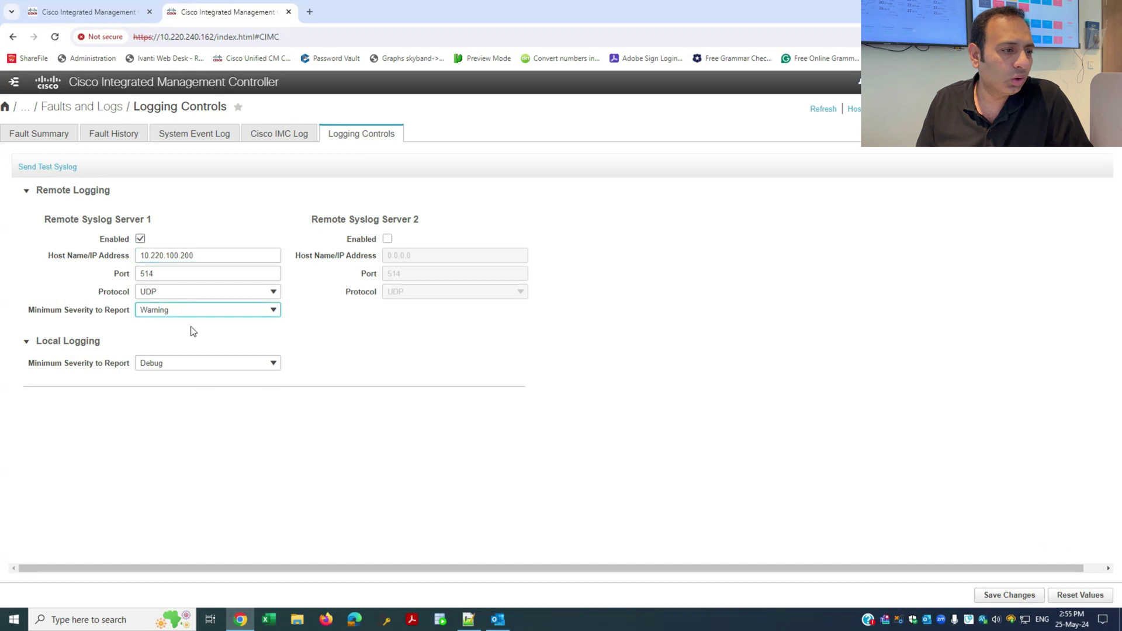
pyautogui.click(273, 311)
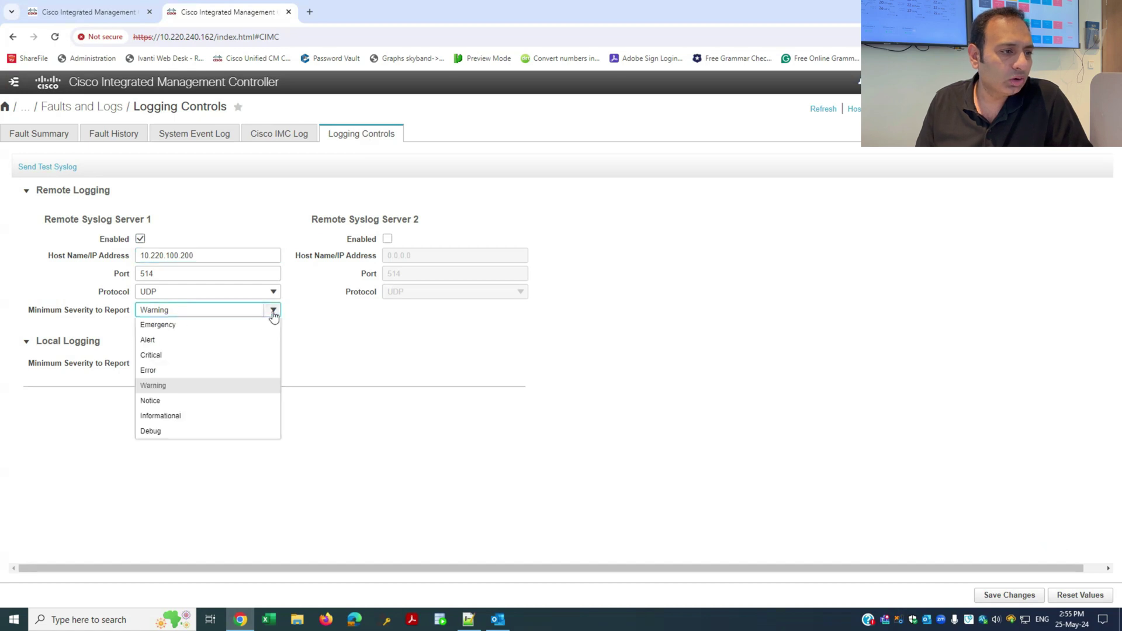
pyautogui.click(159, 345)
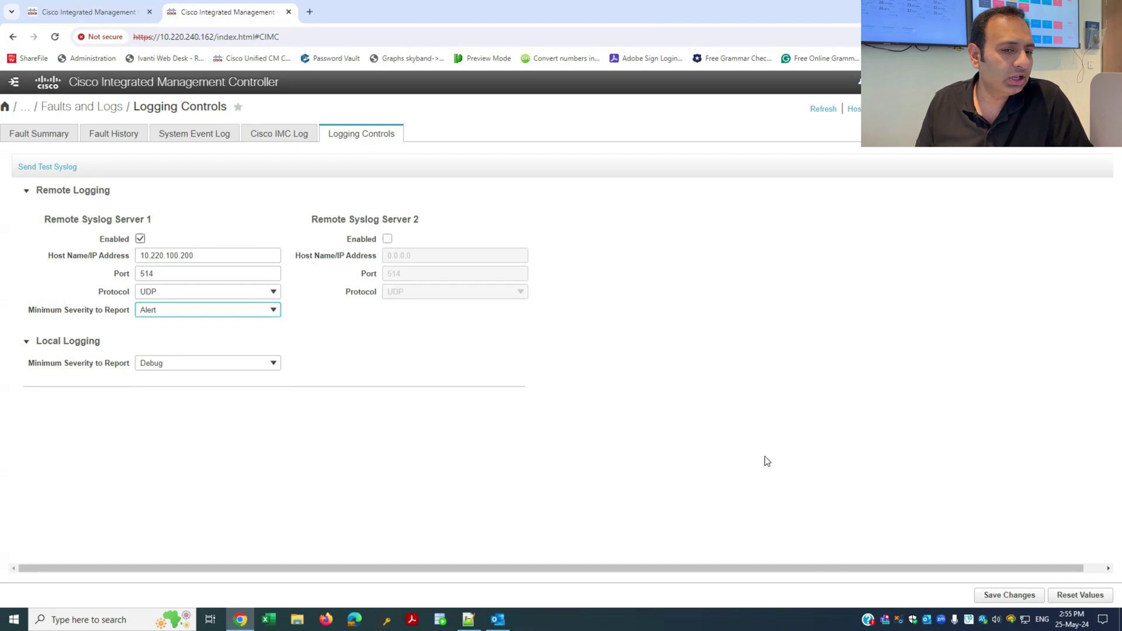
pyautogui.click(1003, 596)
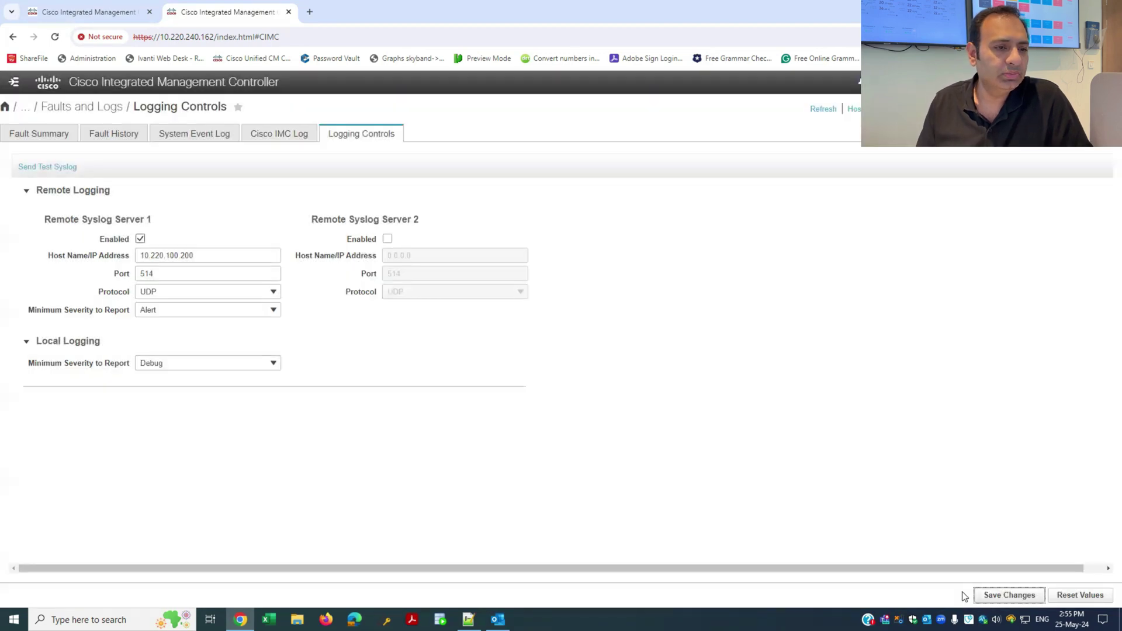
pyautogui.click(85, 11)
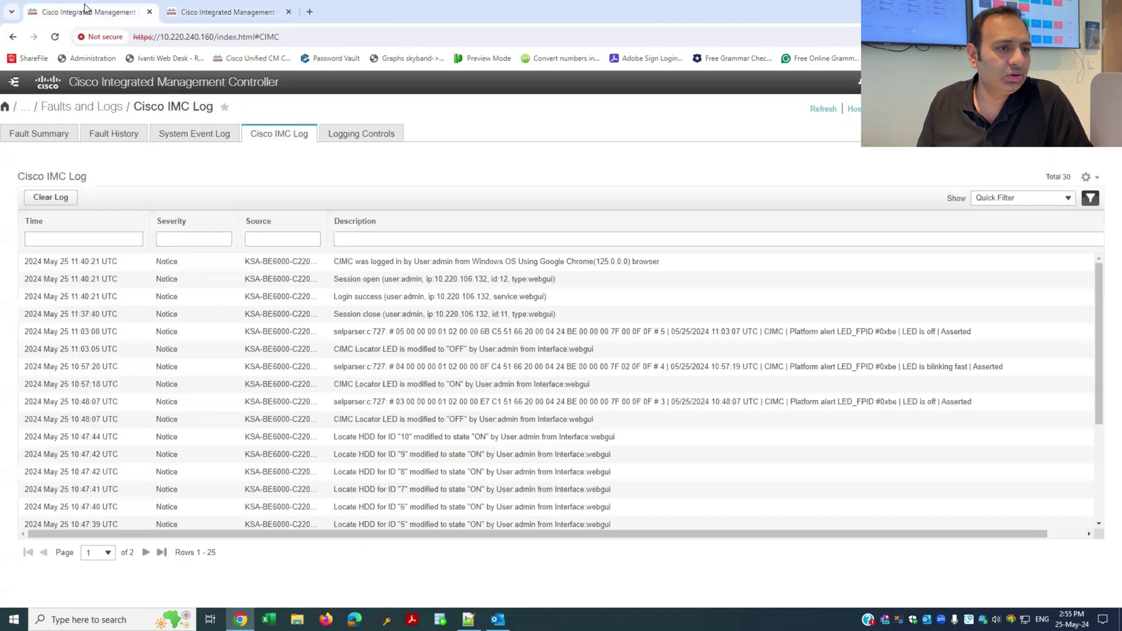
# Step: On the .160 server, enable remote syslog server 1 and enter host 10.220.100.200
pyautogui.click(382, 134)
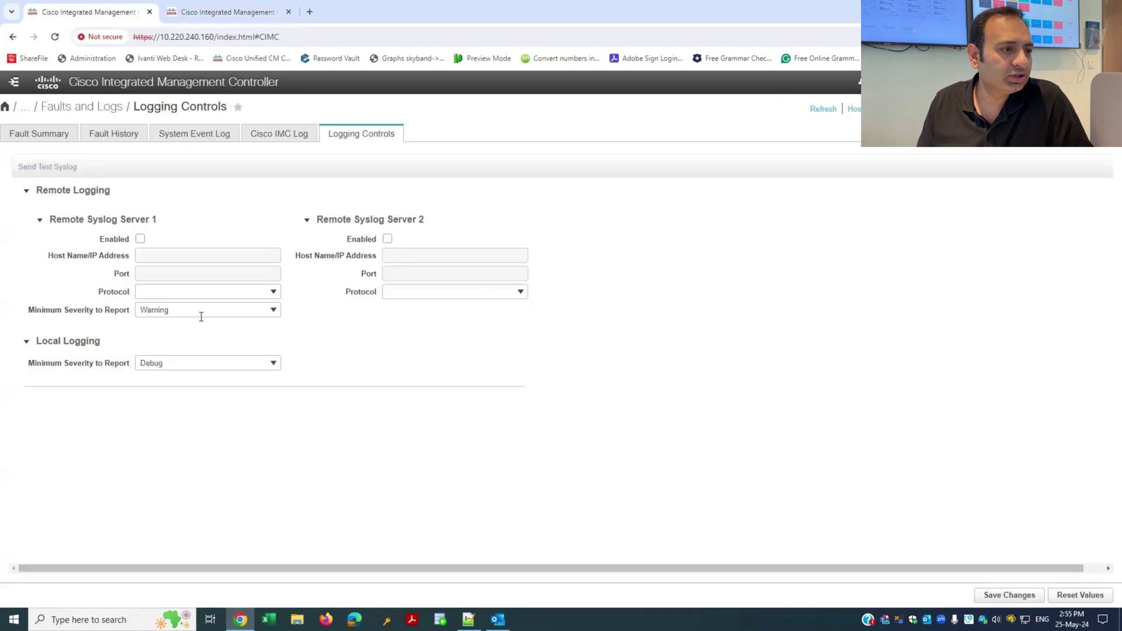
pyautogui.click(140, 239)
pyautogui.doubleClick(146, 253)
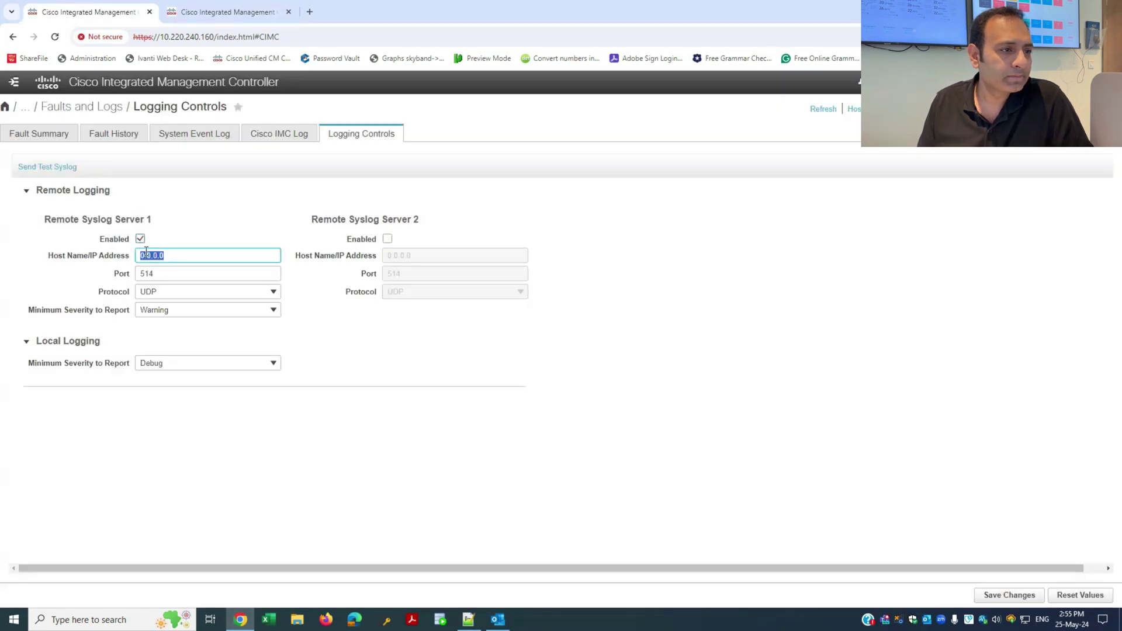
pyautogui.write('10.')
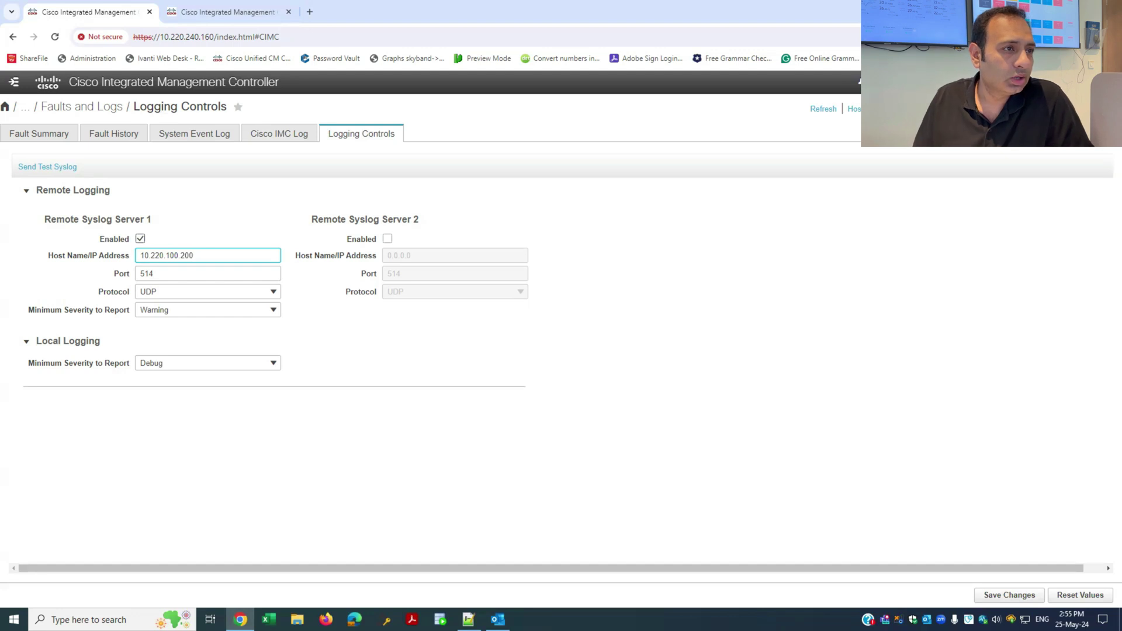
pyautogui.click(156, 21)
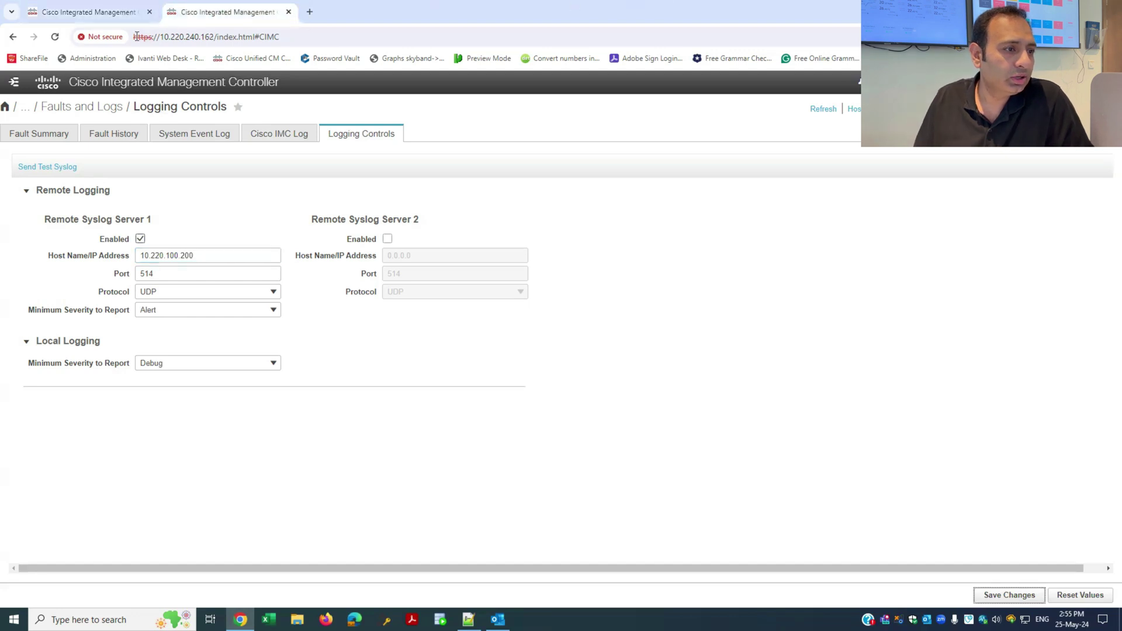
pyautogui.click(75, 19)
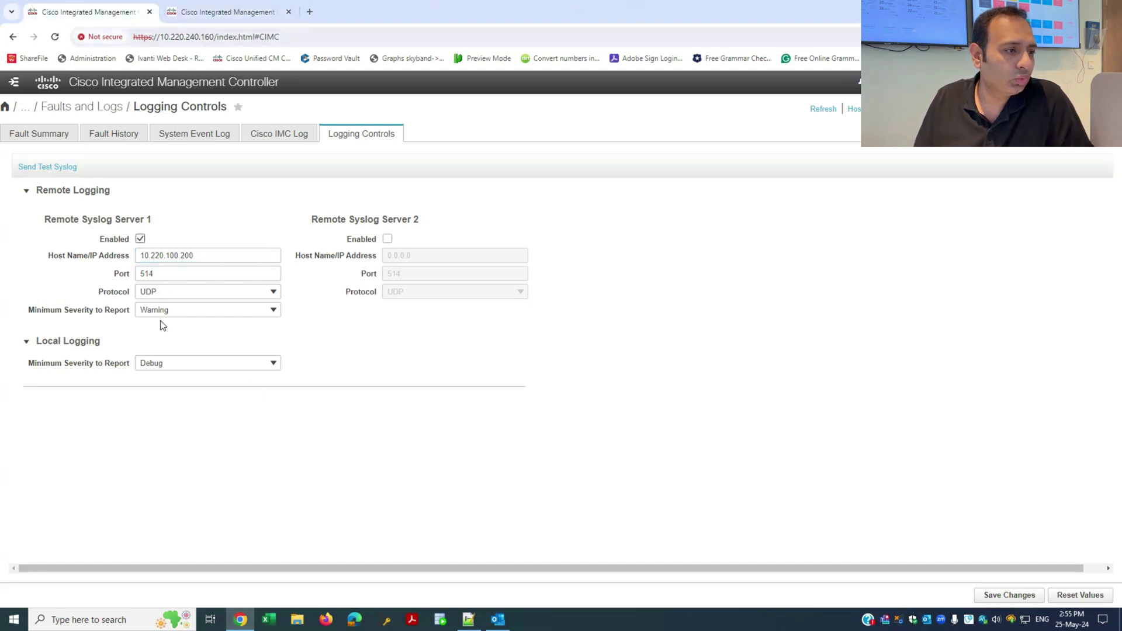
pyautogui.click(273, 310)
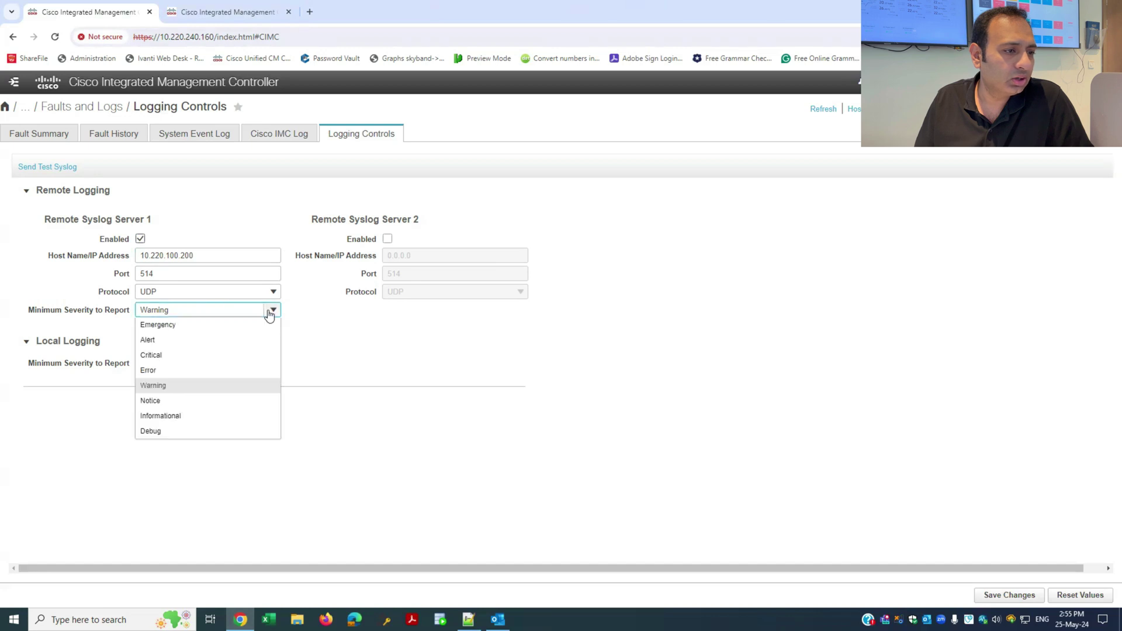
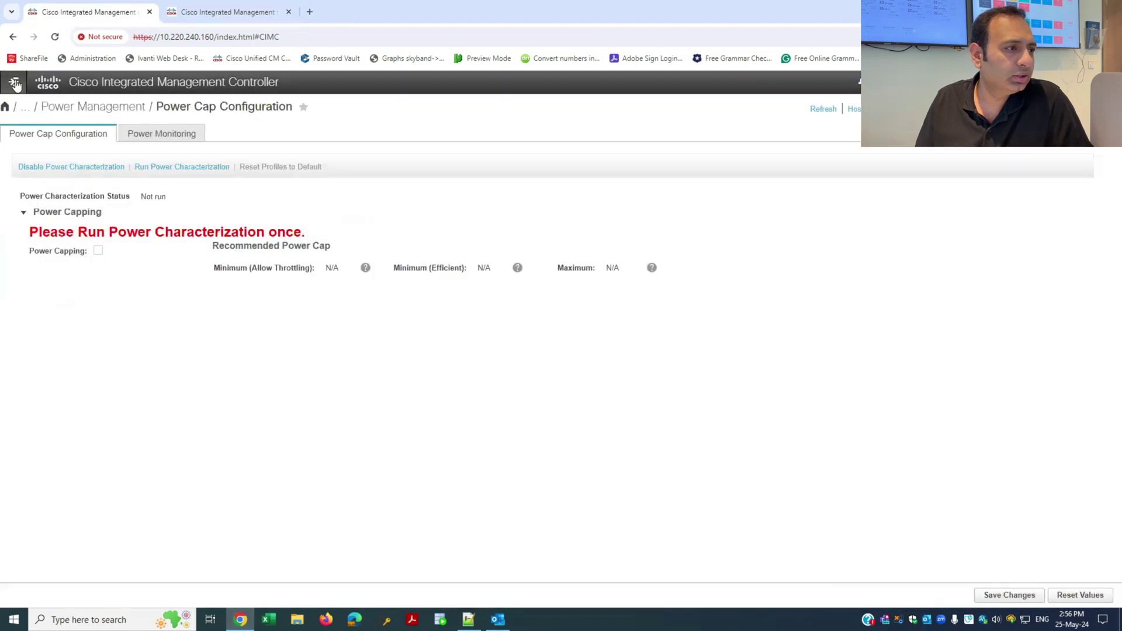
# Step: Go to Admin > User Management and start adding a local user in slot 2
pyautogui.click(14, 82)
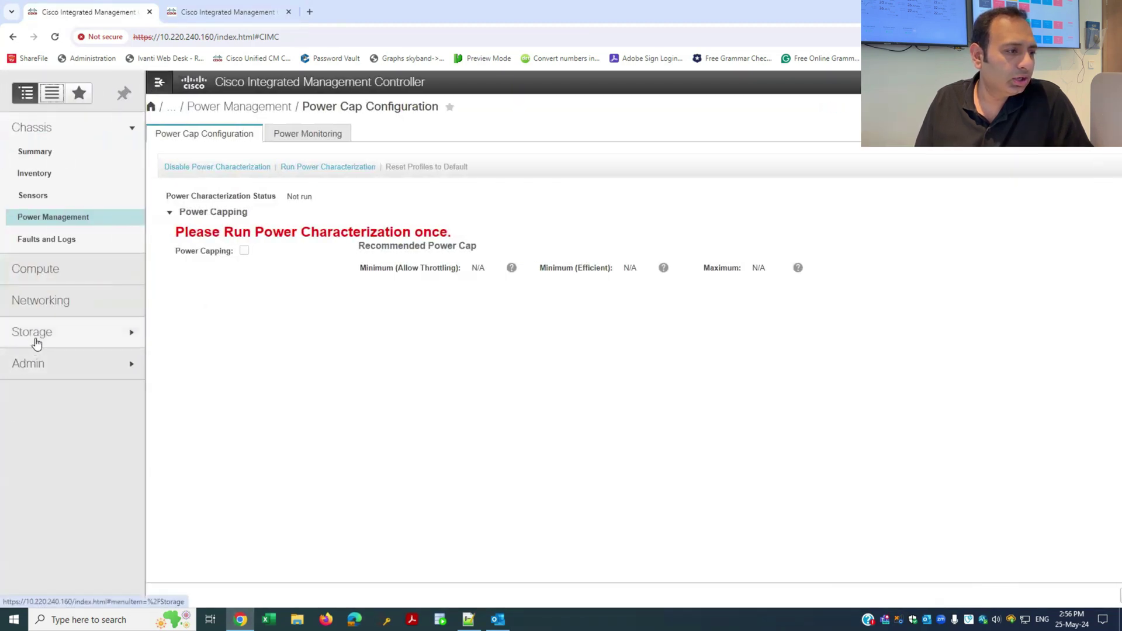
pyautogui.click(34, 365)
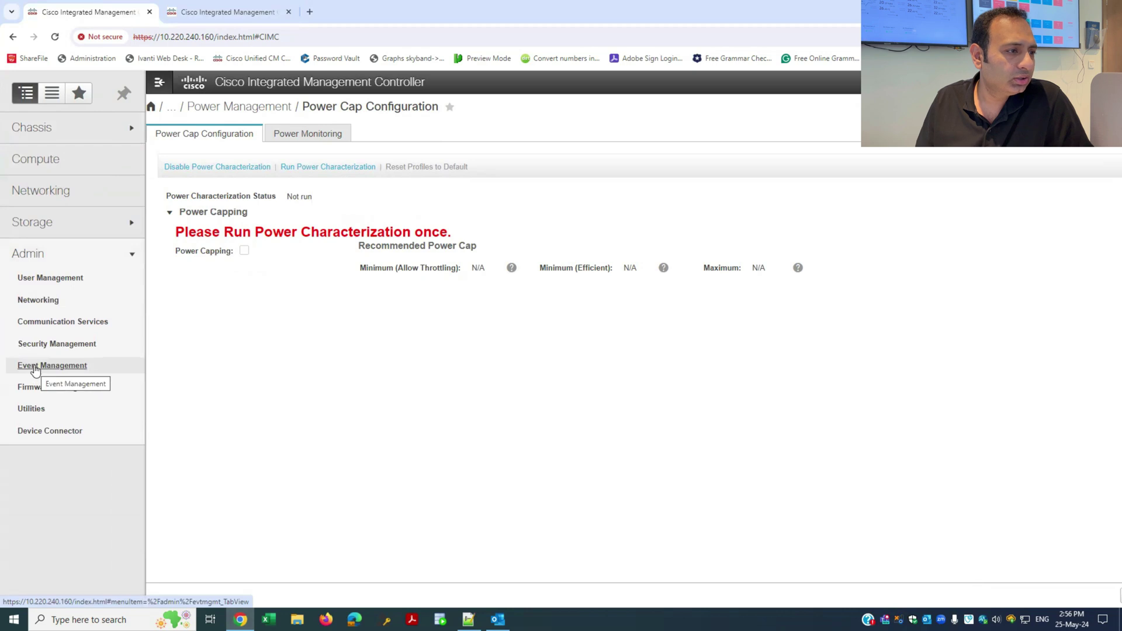
pyautogui.click(40, 279)
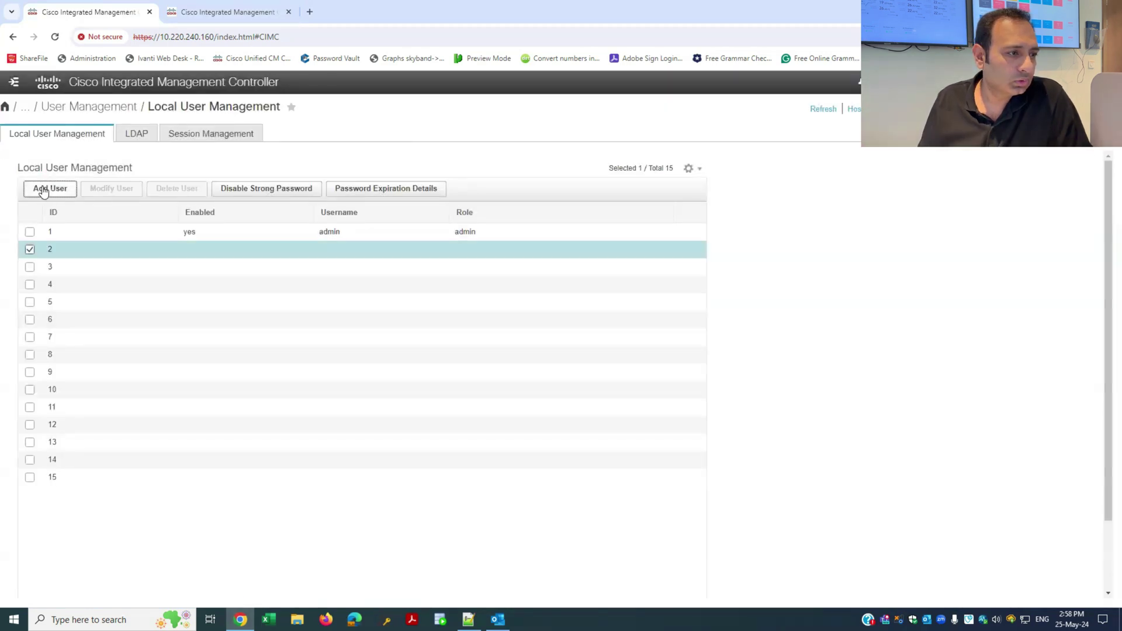
pyautogui.click(47, 187)
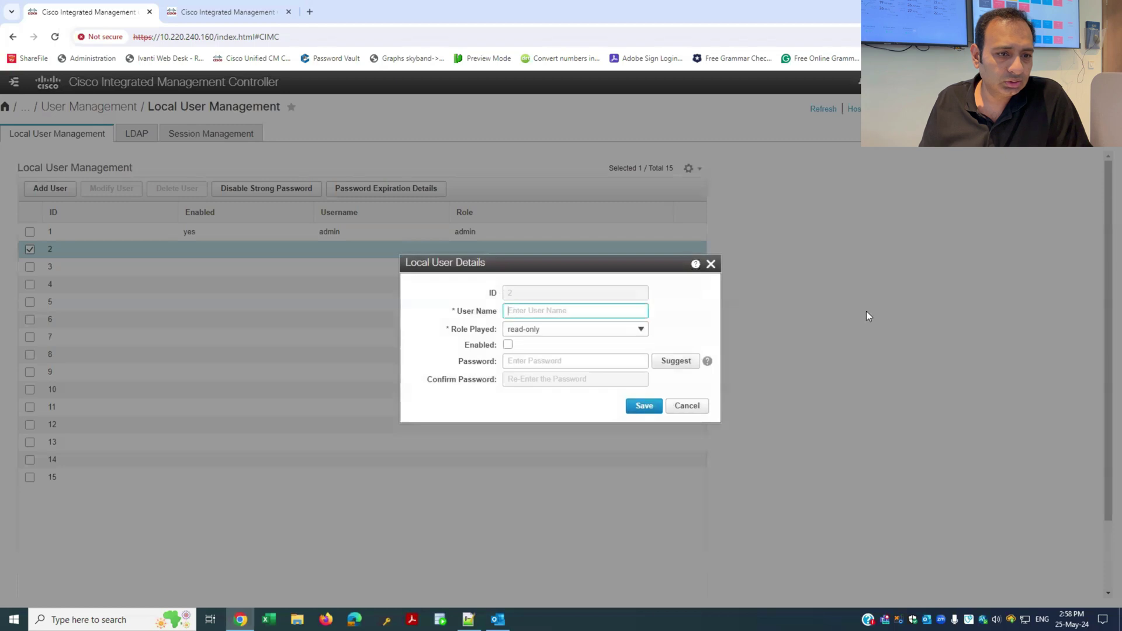
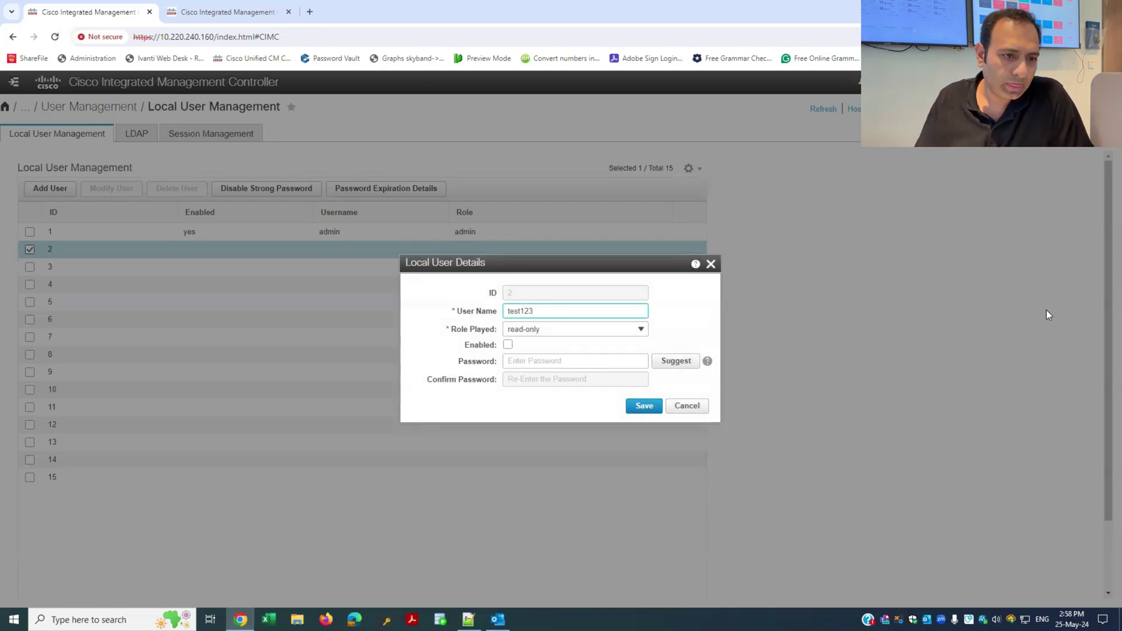
# Step: Create disabled user test123 with a confirmed password and the read-only role, then save
pyautogui.click(624, 365)
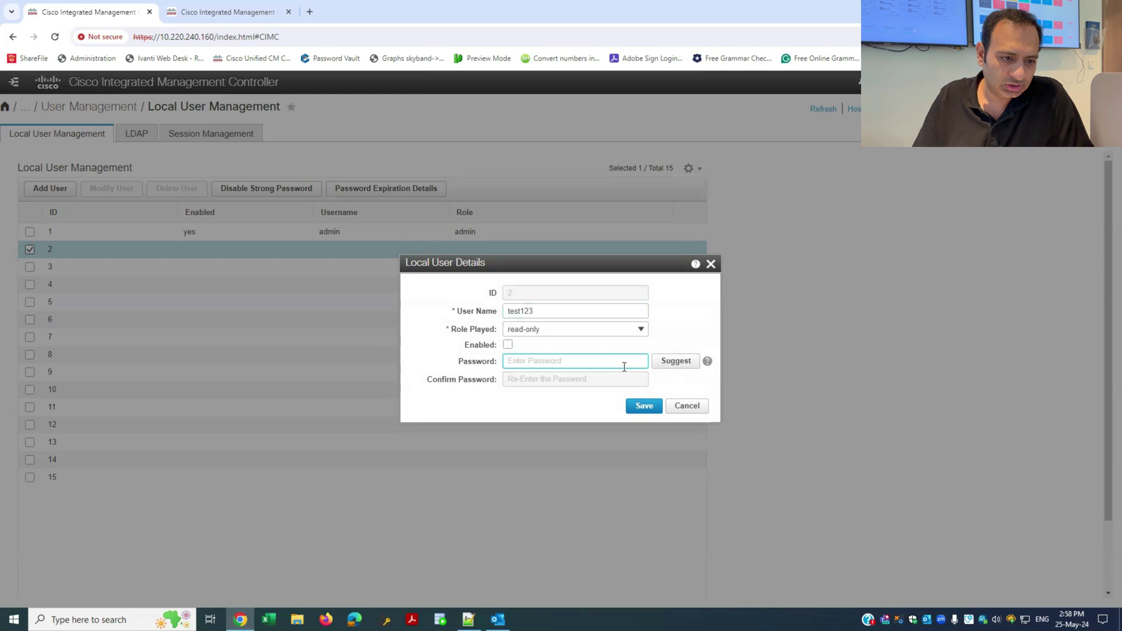
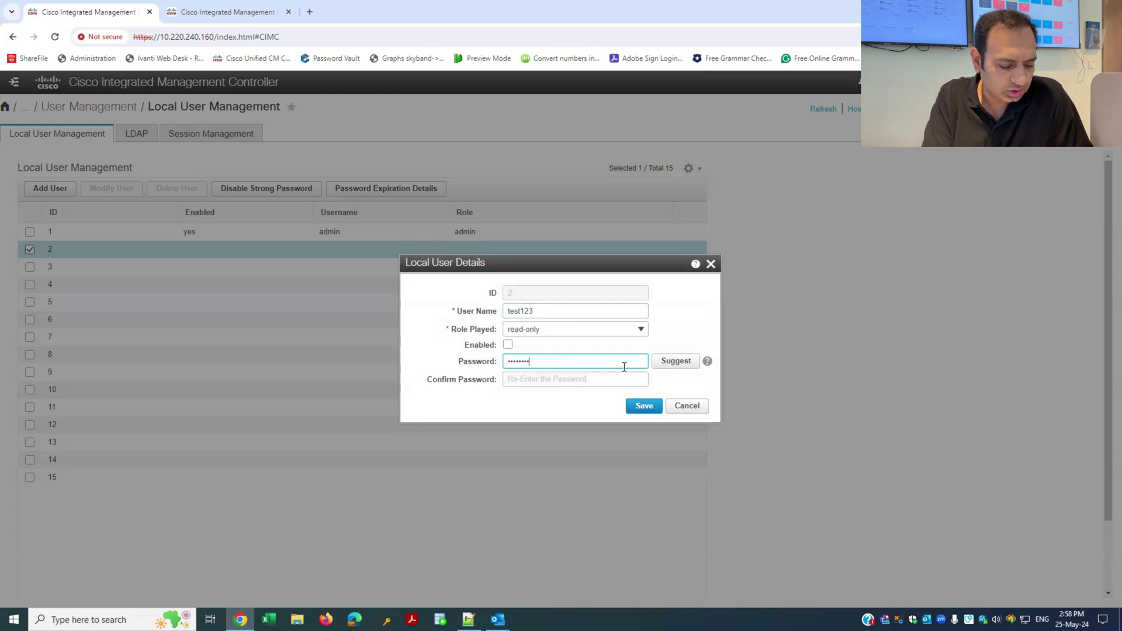
pyautogui.click(588, 385)
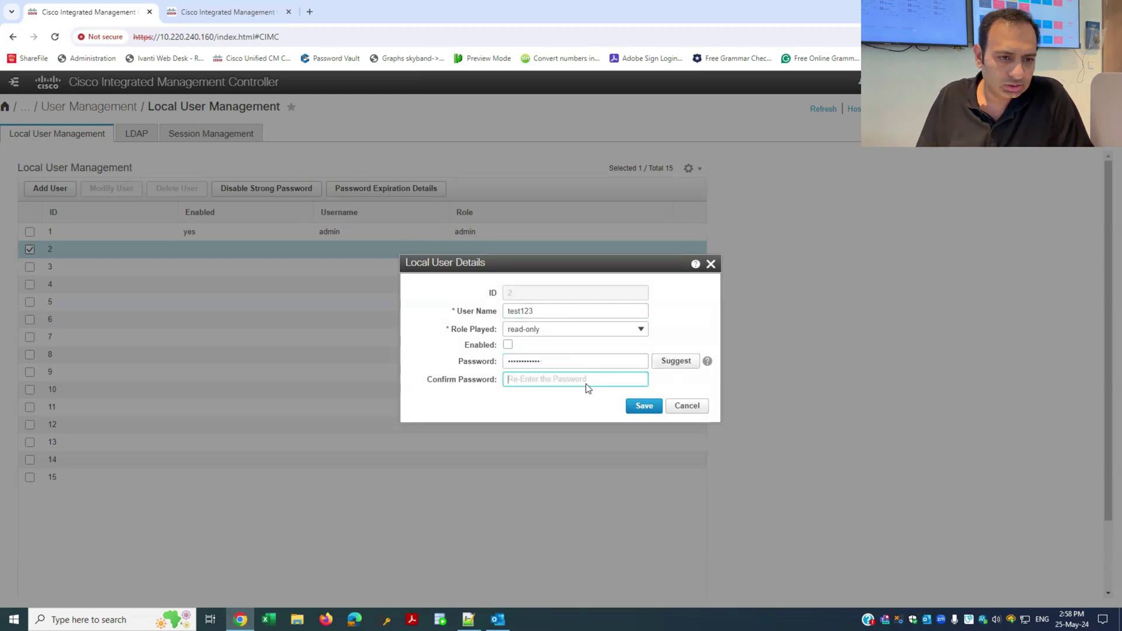
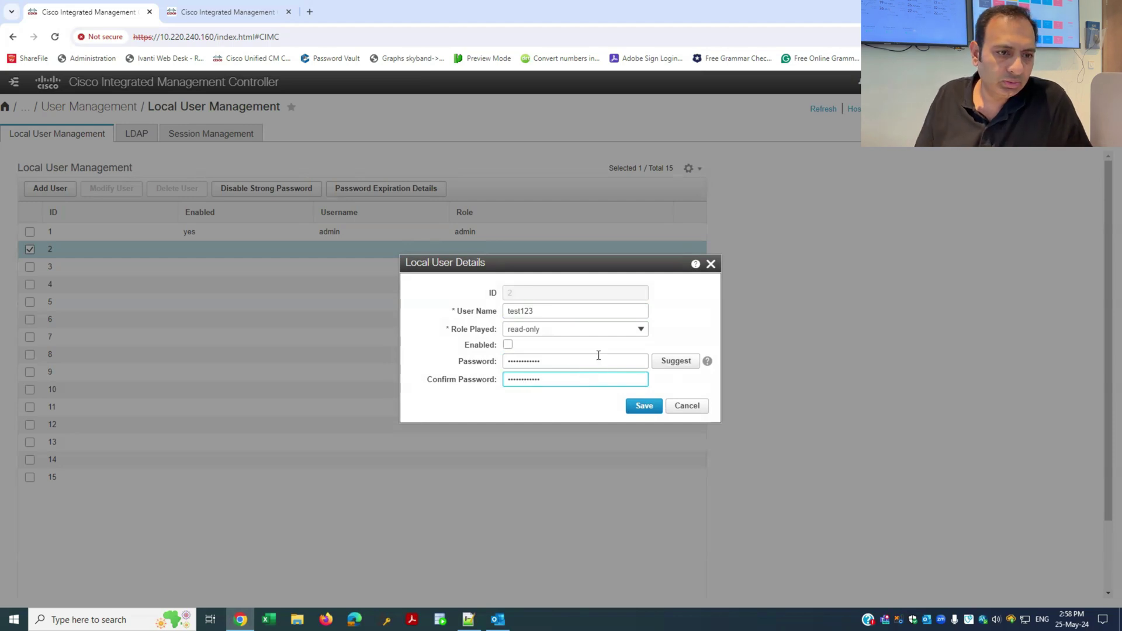
pyautogui.click(551, 329)
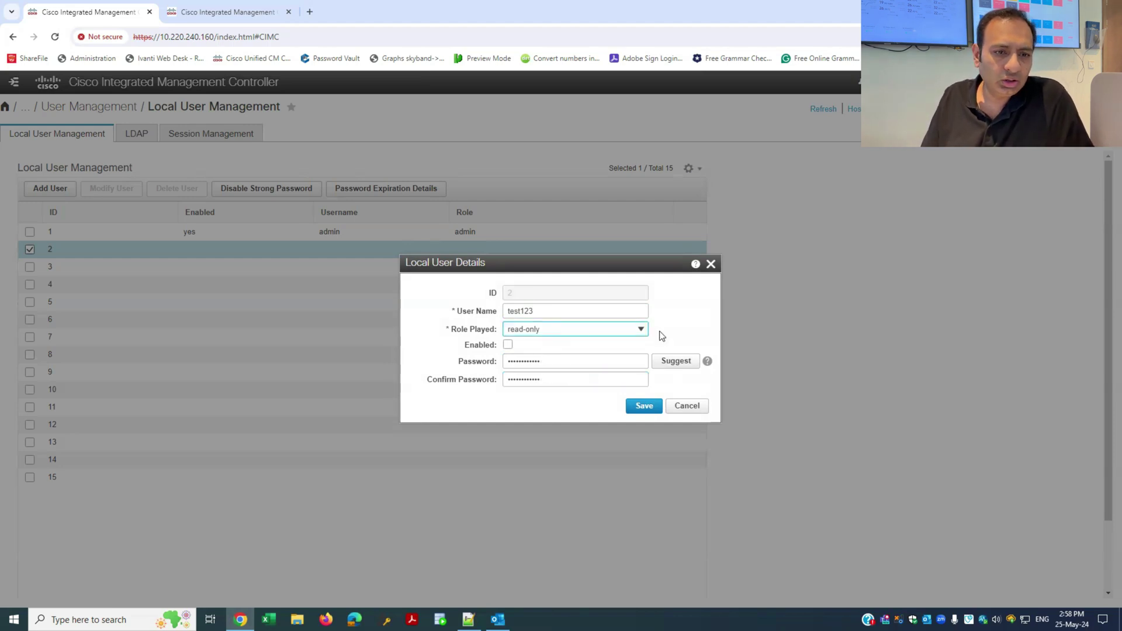
pyautogui.click(641, 329)
pyautogui.click(539, 400)
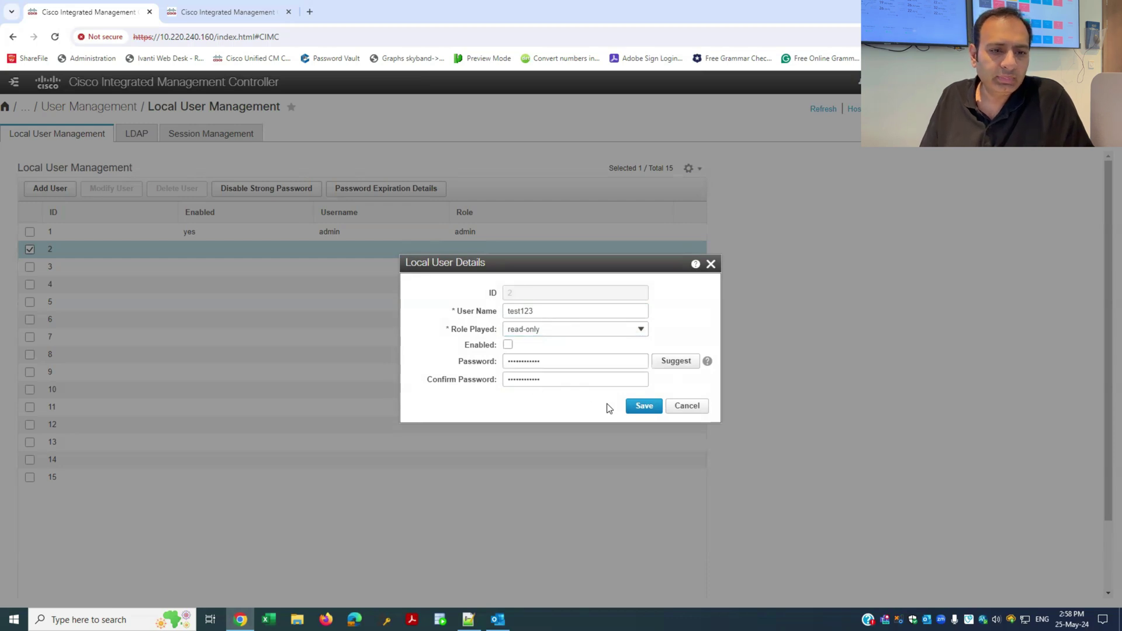
pyautogui.click(646, 406)
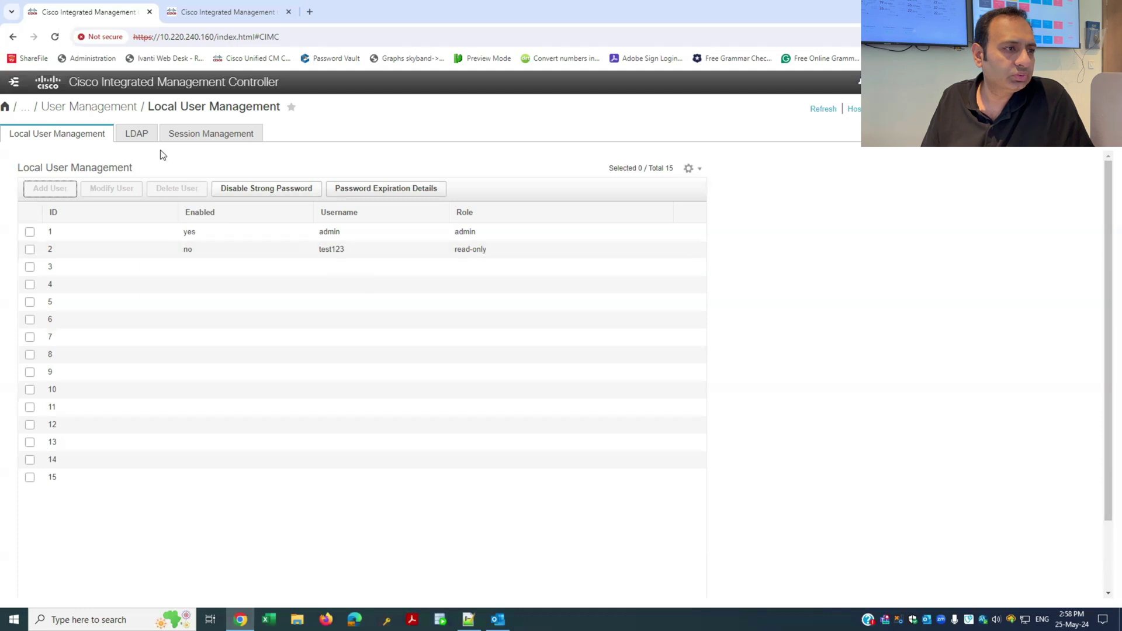
# Step: Check the LDAP binding method, then list sessions showing the admin webgui session ID 12
pyautogui.click(138, 134)
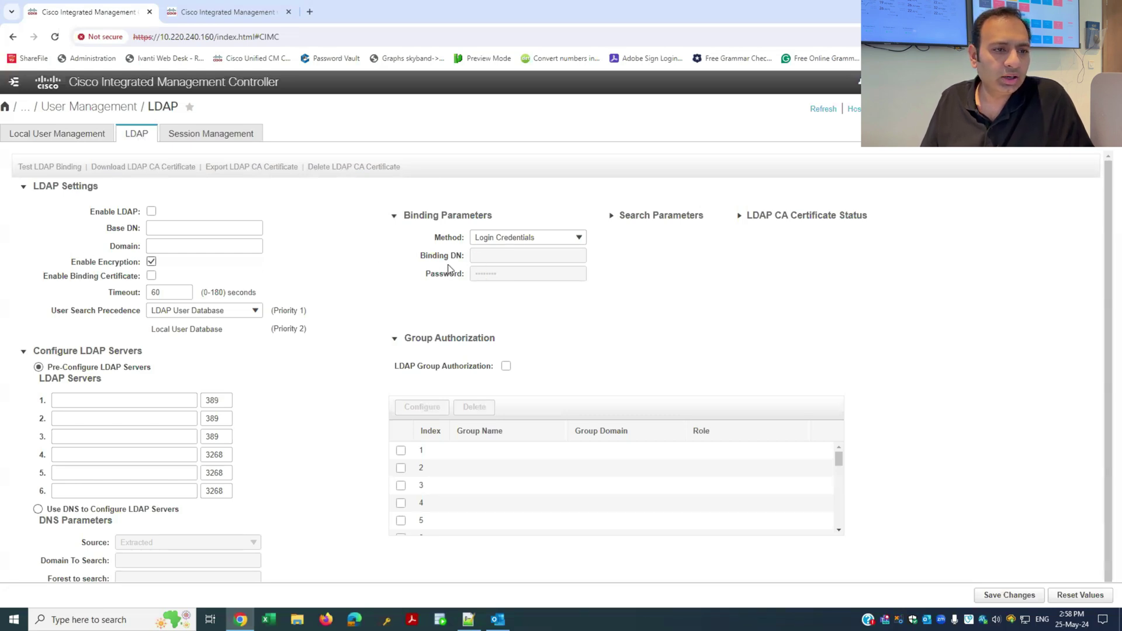
pyautogui.click(537, 238)
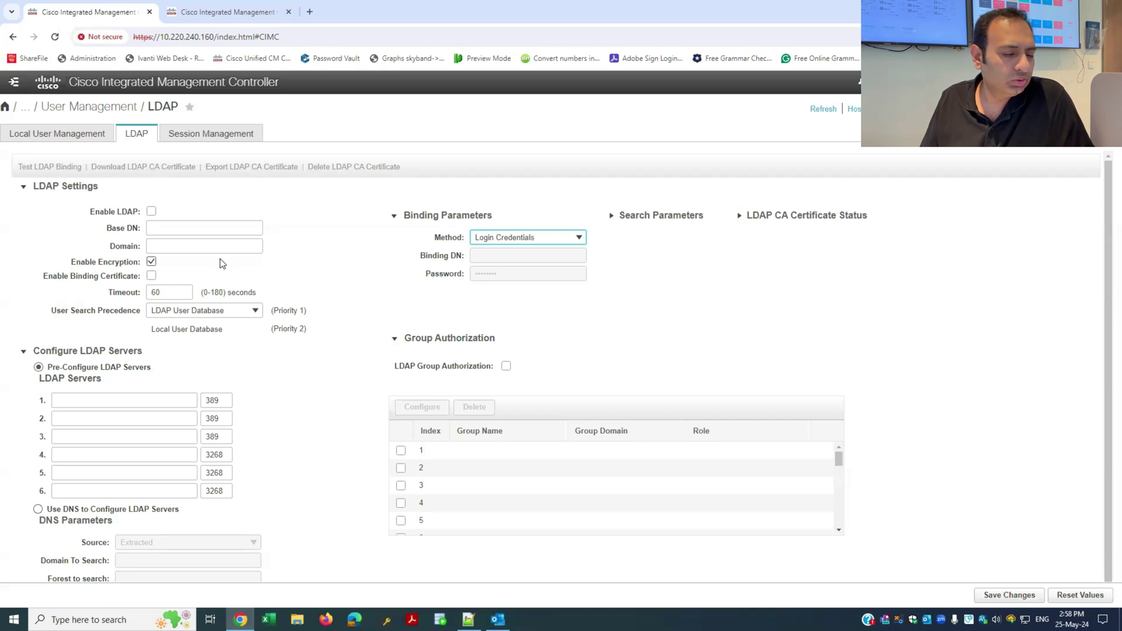
pyautogui.click(204, 134)
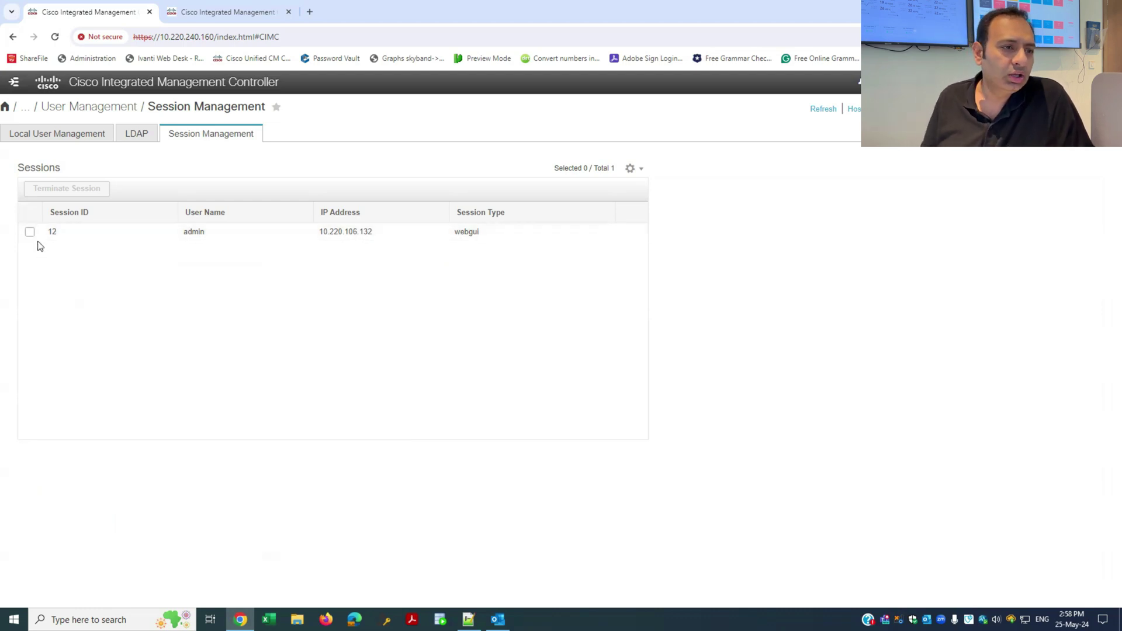
# Step: Load 10.220.240.160 in a new tab and highlight the existing-session logout warning
pyautogui.click(312, 11)
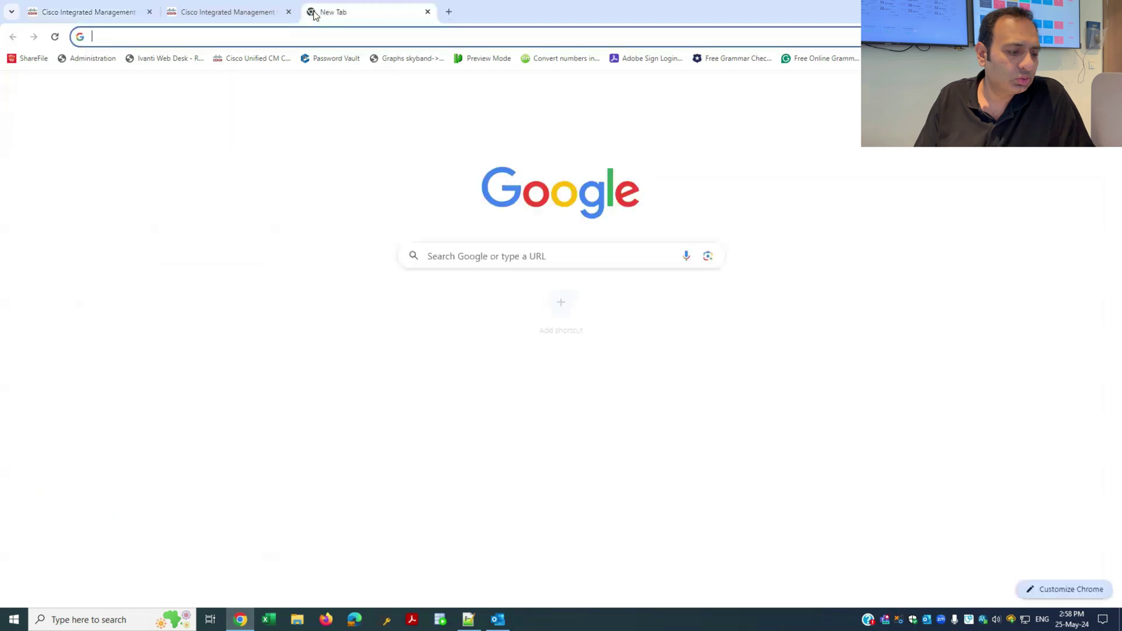
pyautogui.write('10.220.1240')
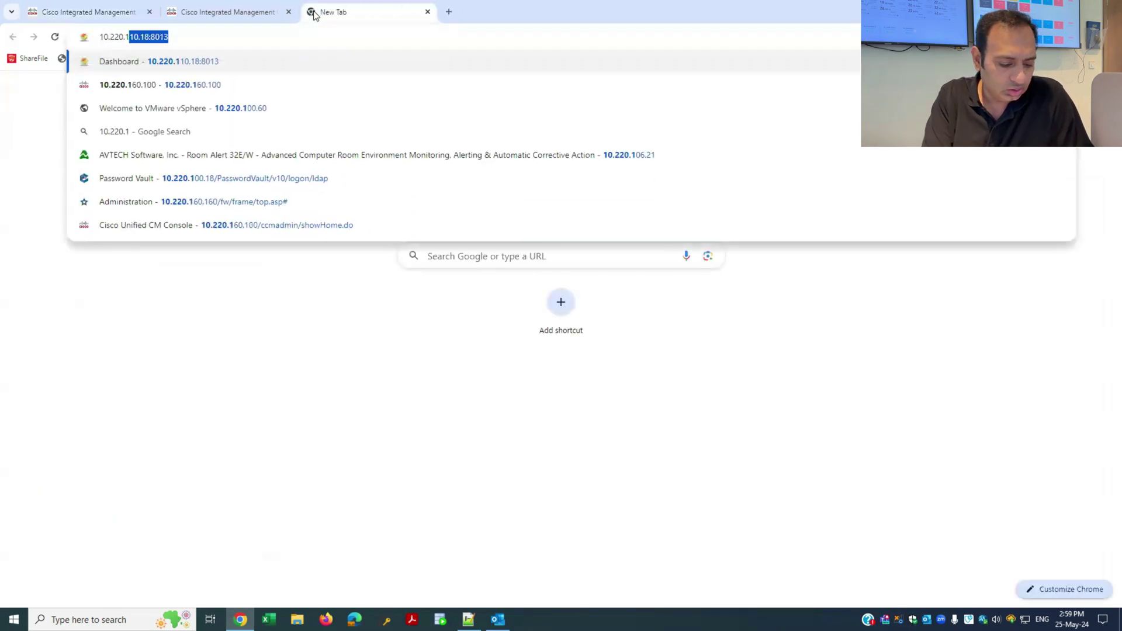
pyautogui.press('BackSpace')
pyautogui.press('BackSpace')
pyautogui.press('BackSpace')
pyautogui.press('BackSpace')
pyautogui.write('24')
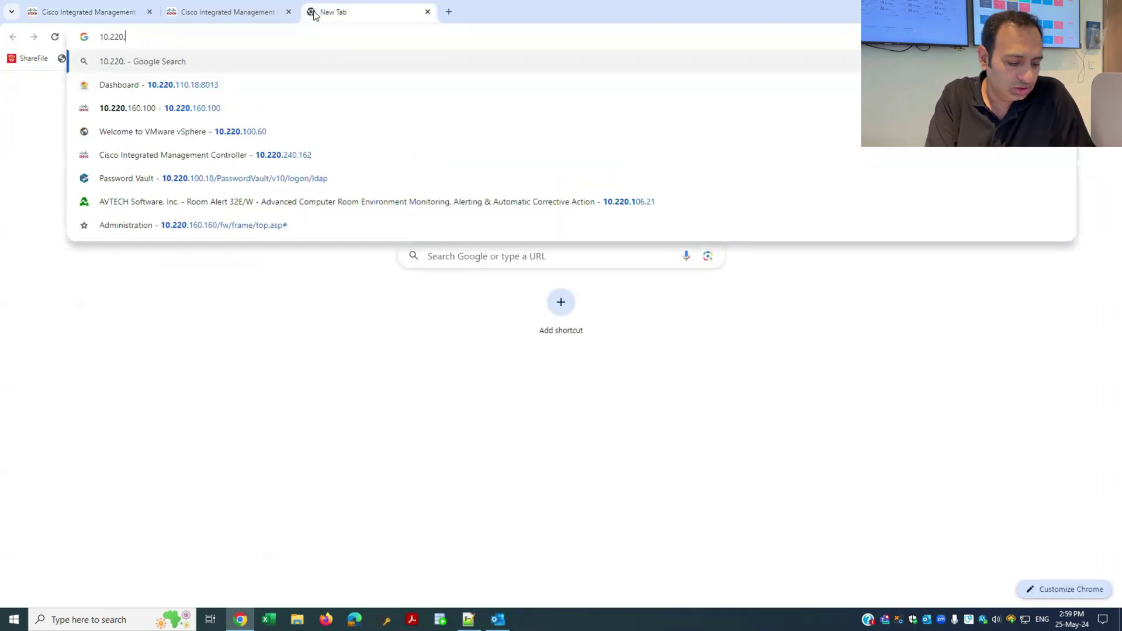
pyautogui.write('0.160')
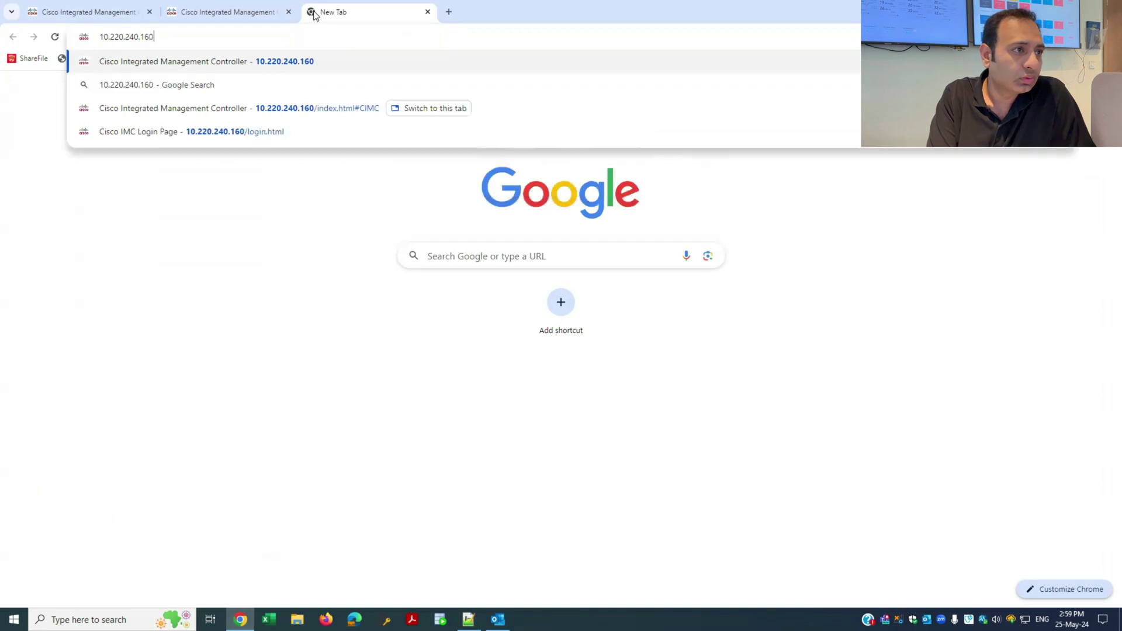
pyautogui.press('Return')
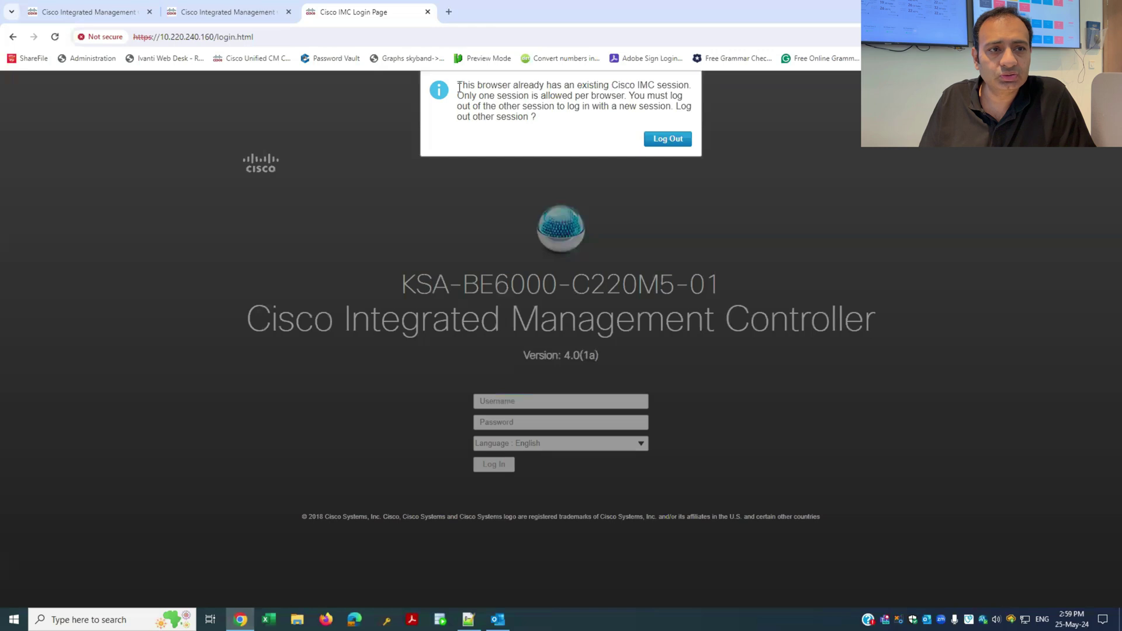
pyautogui.moveTo(459, 87); pyautogui.dragTo(695, 88)
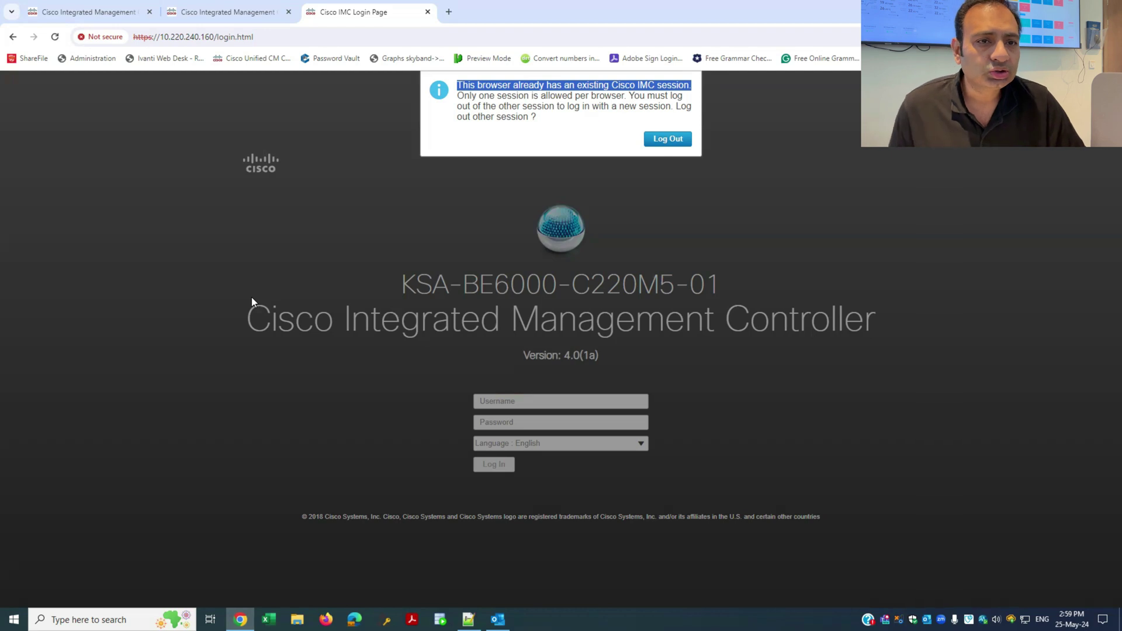
# Step: In the first tab, review Admin > Networking, then show Network Security with IP blocking and filtering disabled
pyautogui.click(77, 11)
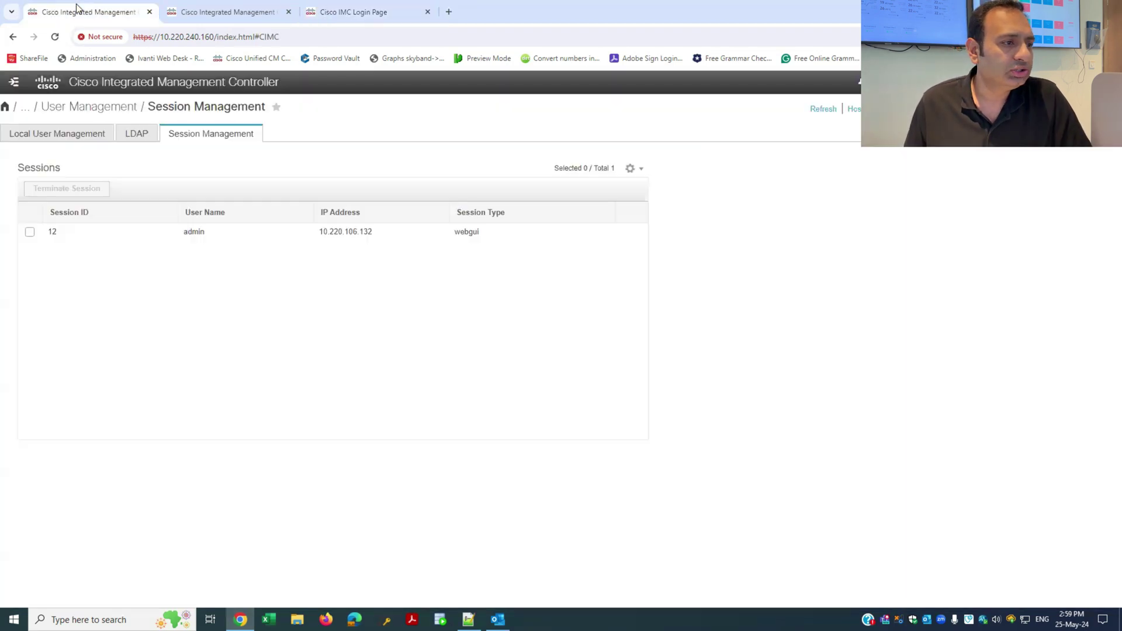
pyautogui.click(13, 82)
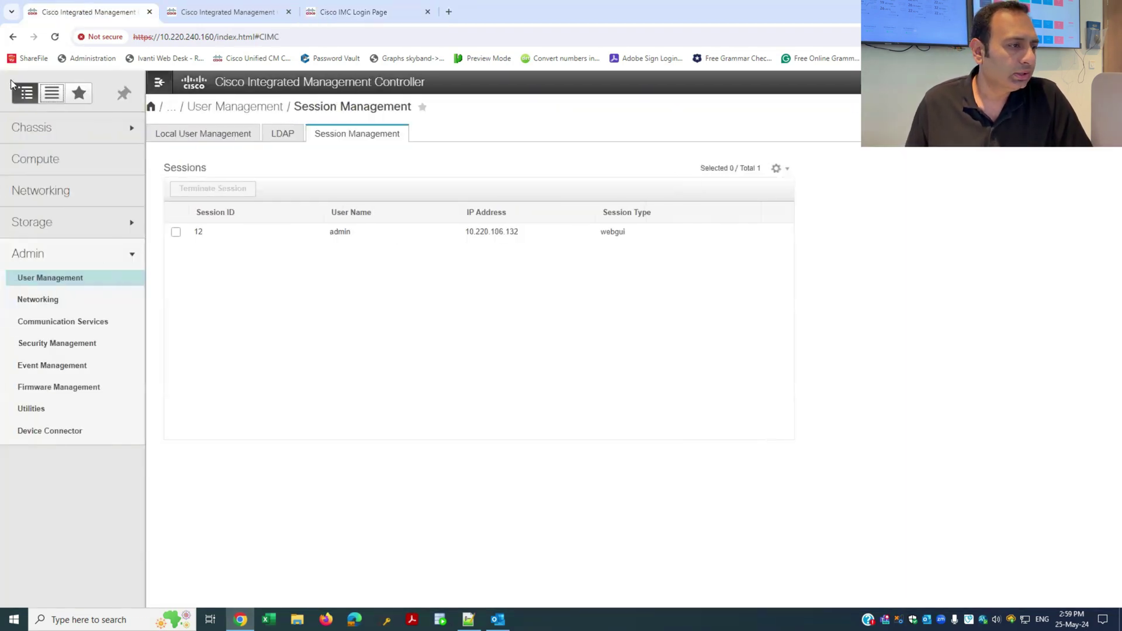
pyautogui.click(25, 299)
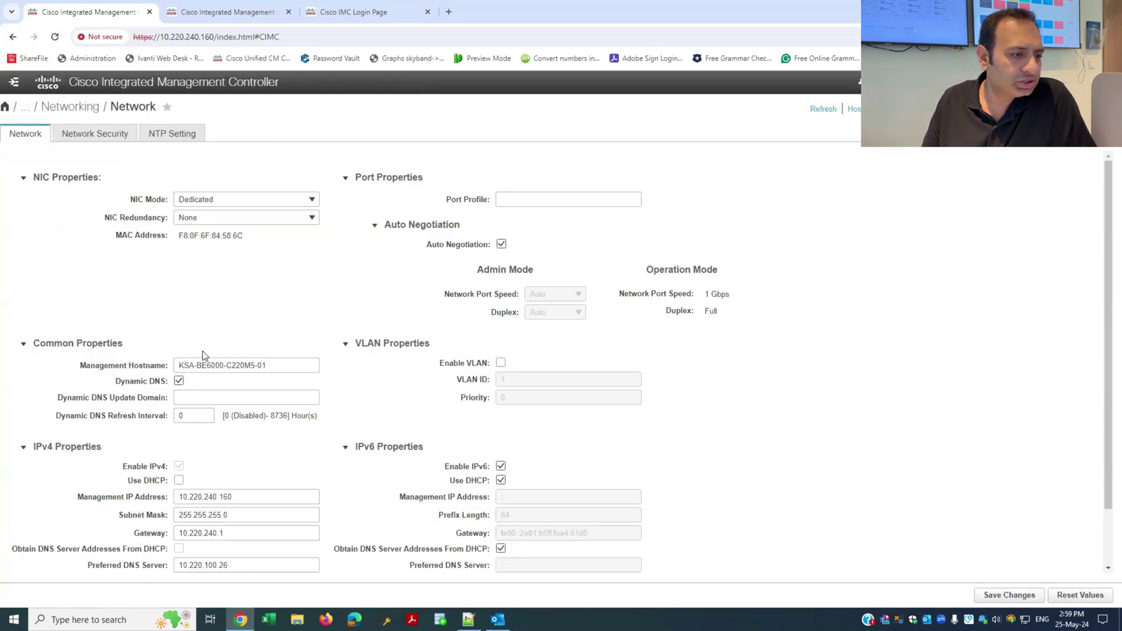
pyautogui.scroll(-2, 204, 355)
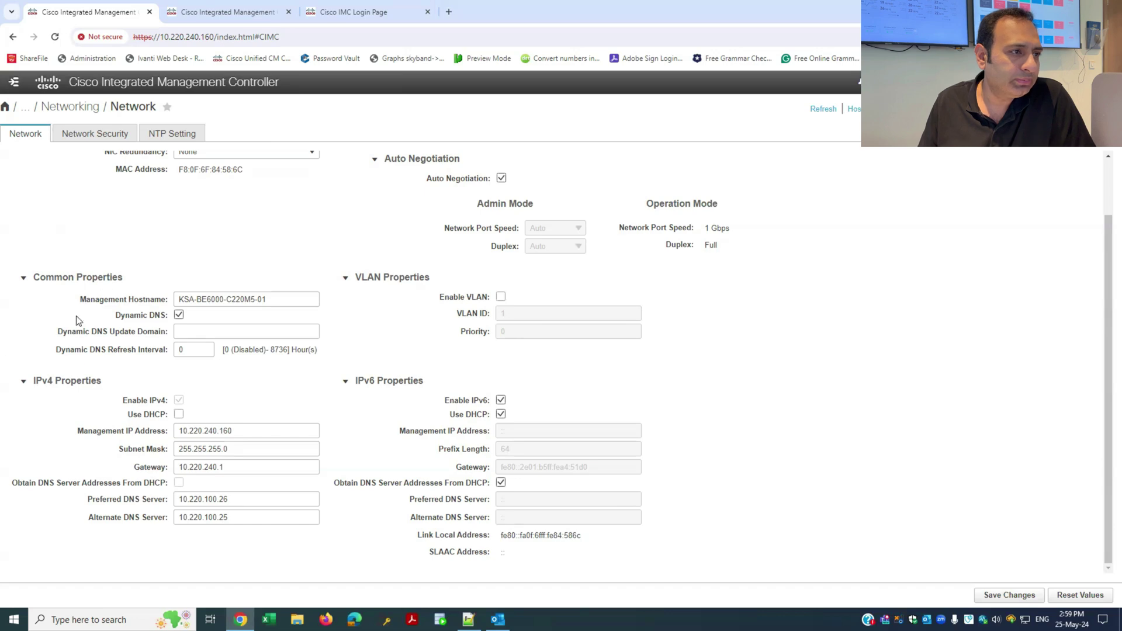
pyautogui.click(72, 136)
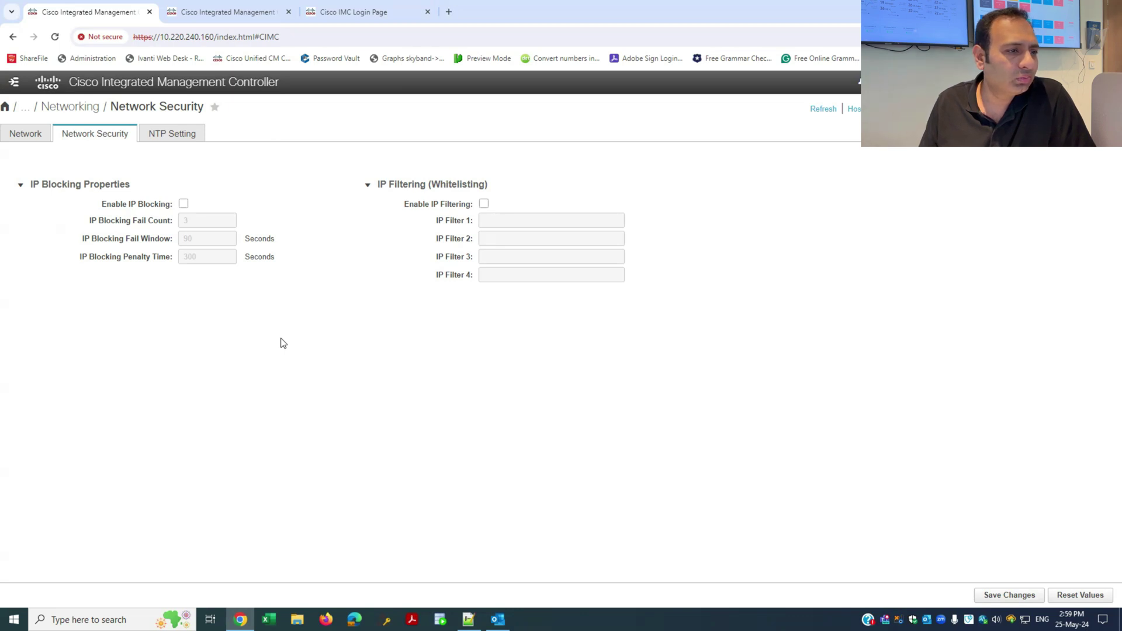
# Step: Show the NTP Setting tab with NTP disabled and no servers configured
pyautogui.click(175, 134)
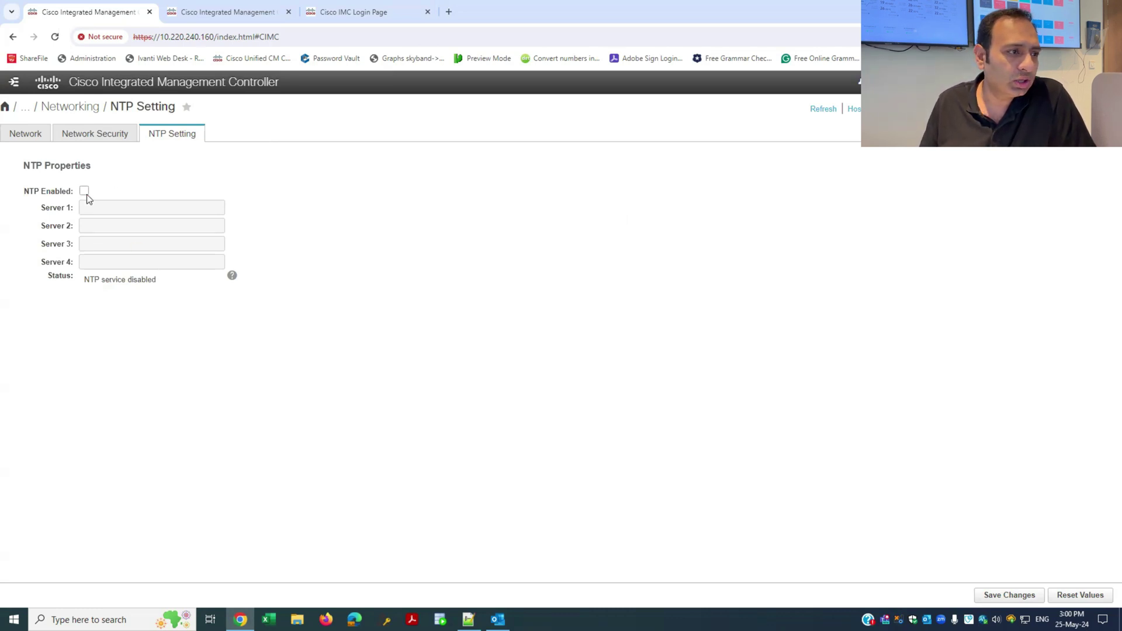
pyautogui.click(14, 87)
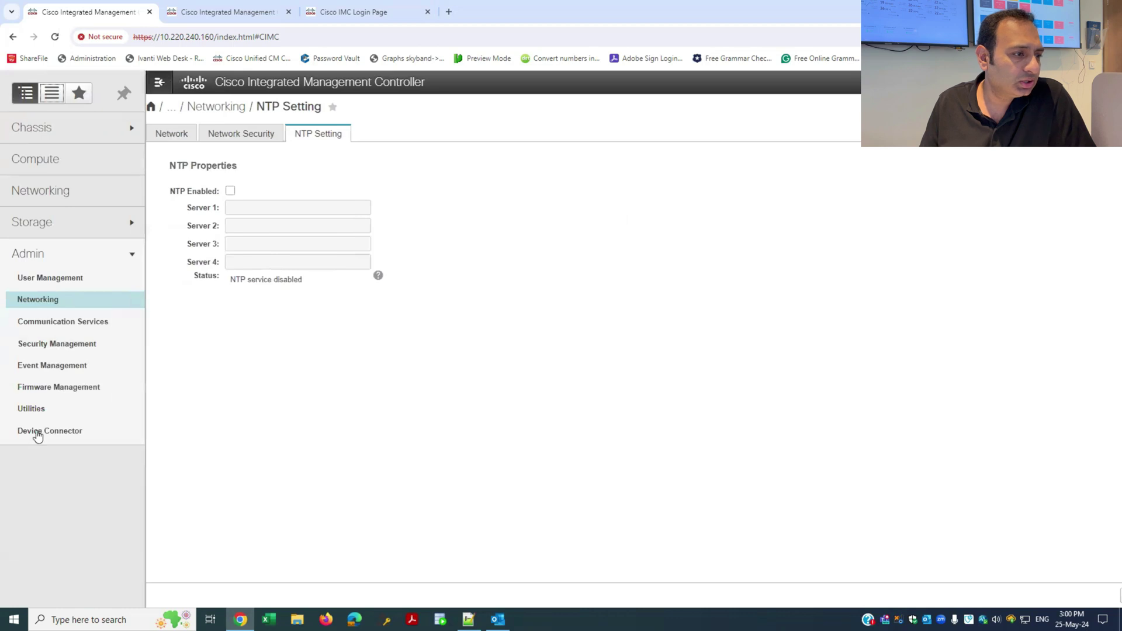
# Step: Review the HTTP, SSH and XML API services and set the HTTP session timeout to 300
pyautogui.click(55, 323)
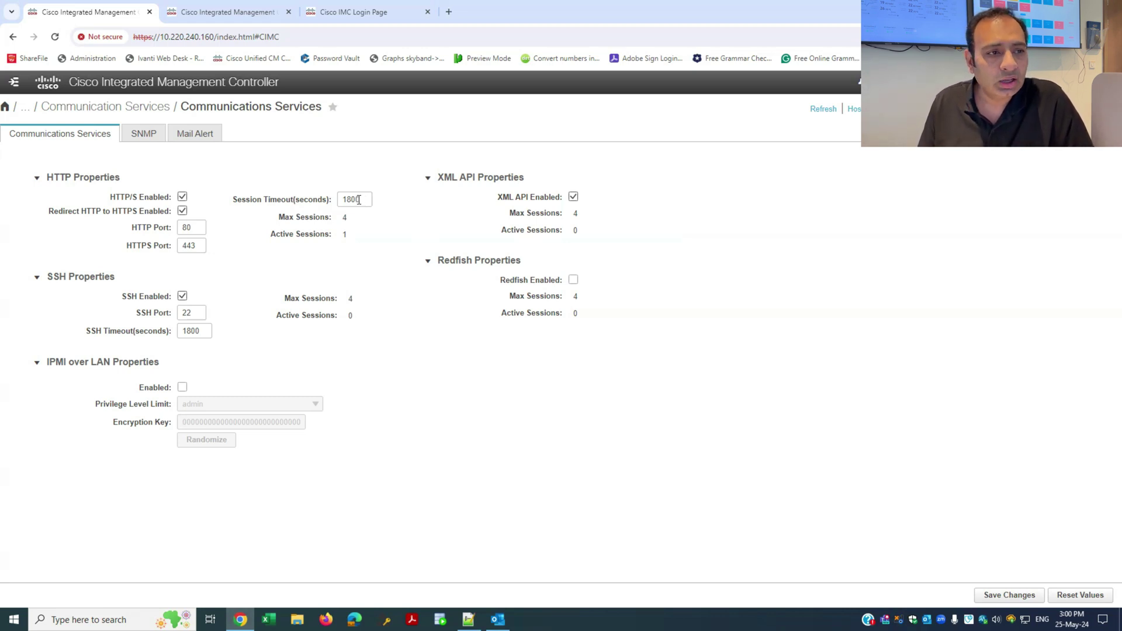
pyautogui.doubleClick(359, 200)
pyautogui.write('300')
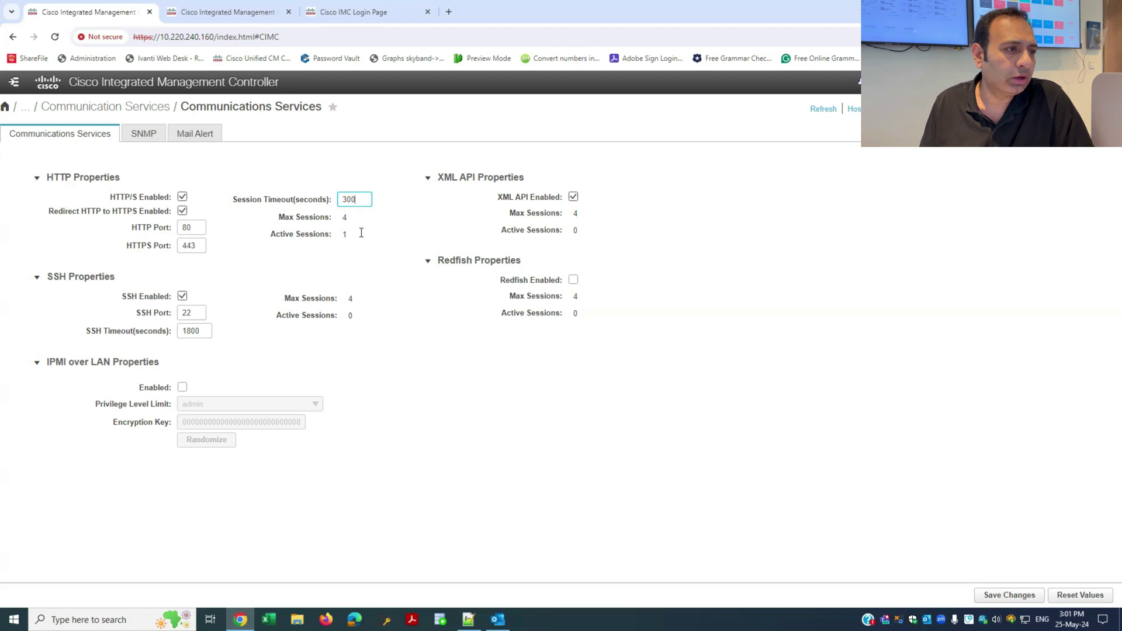
# Step: Switch to the SNMP tab, handling the discard-changes prompt
pyautogui.click(139, 133)
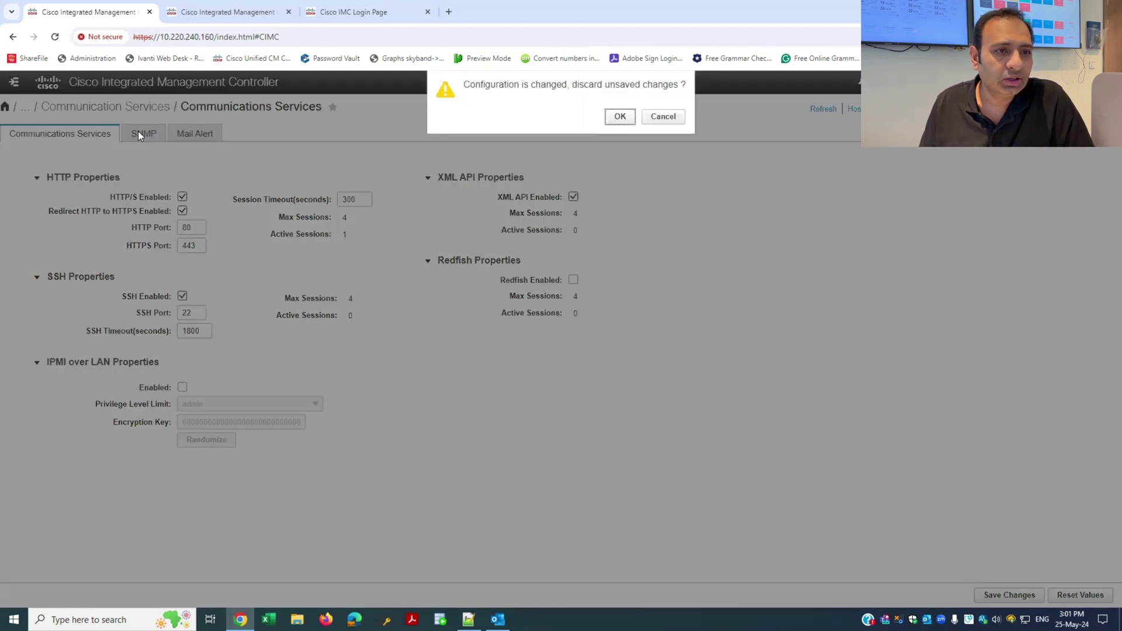
pyautogui.click(671, 117)
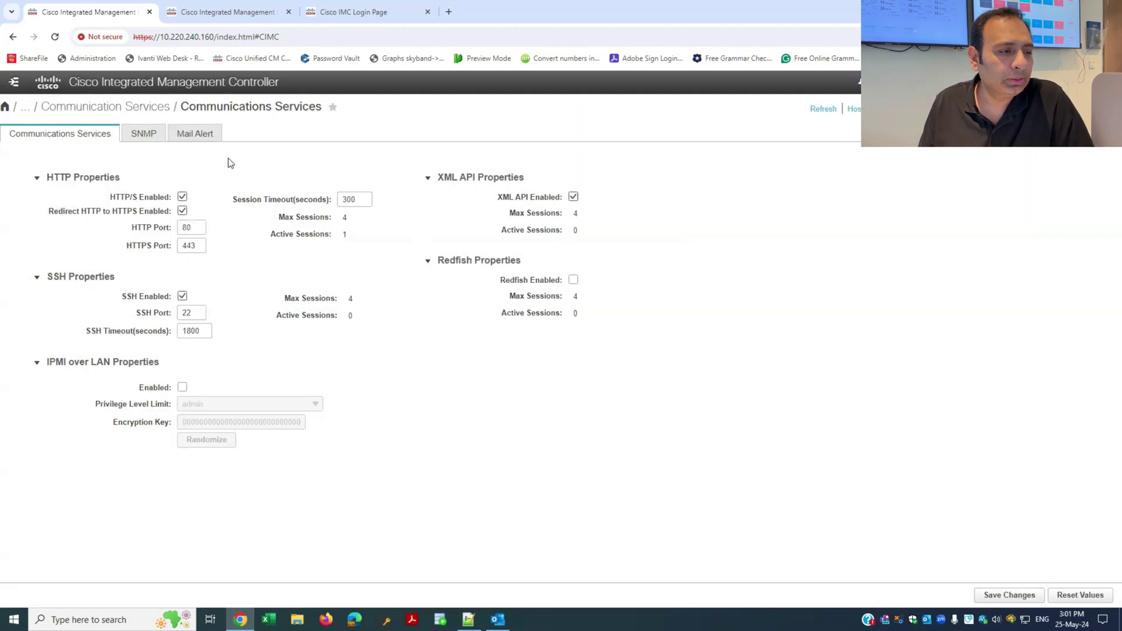
pyautogui.click(143, 133)
# Step: Discard edits to view SNMP, then show Mail Alert with SMTP 10.100.100.77 port 25
pyautogui.click(614, 116)
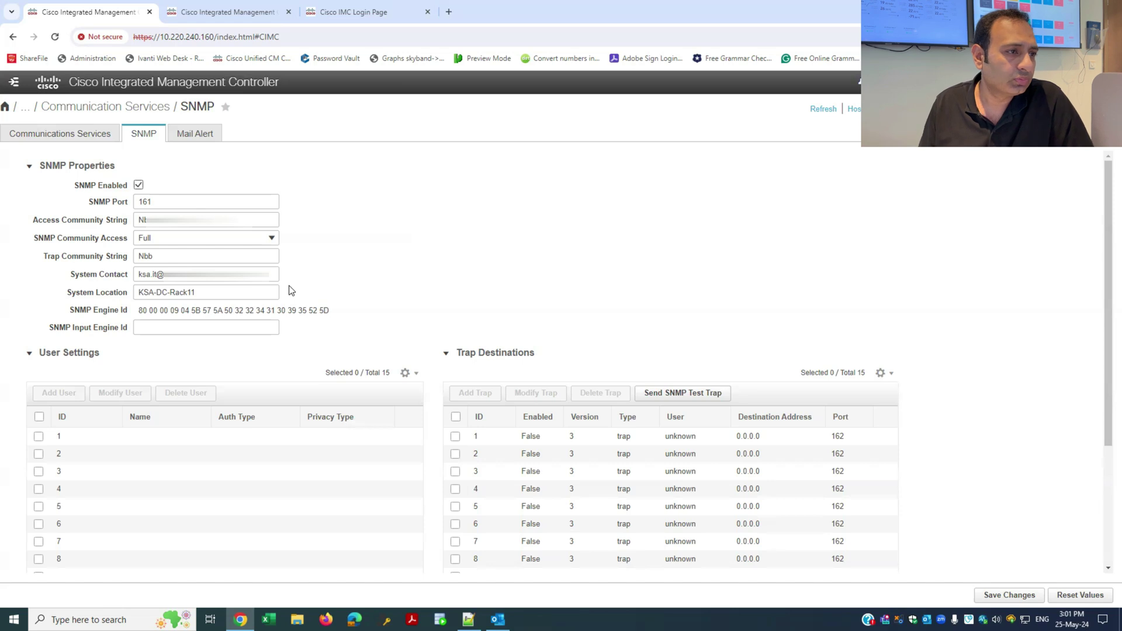
pyautogui.click(195, 133)
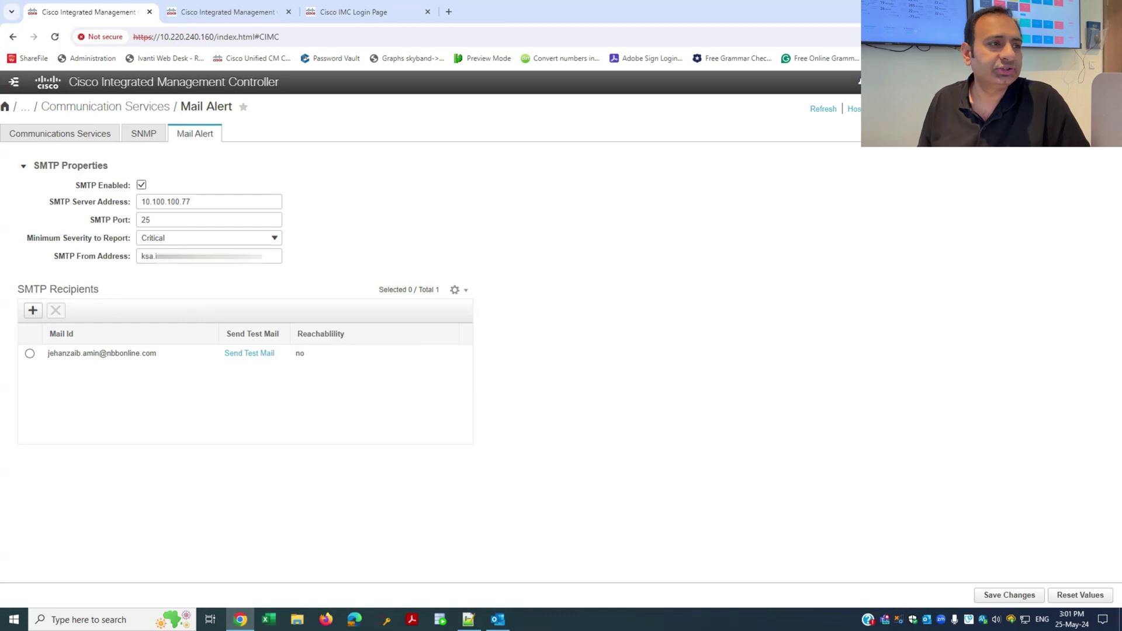
pyautogui.click(12, 81)
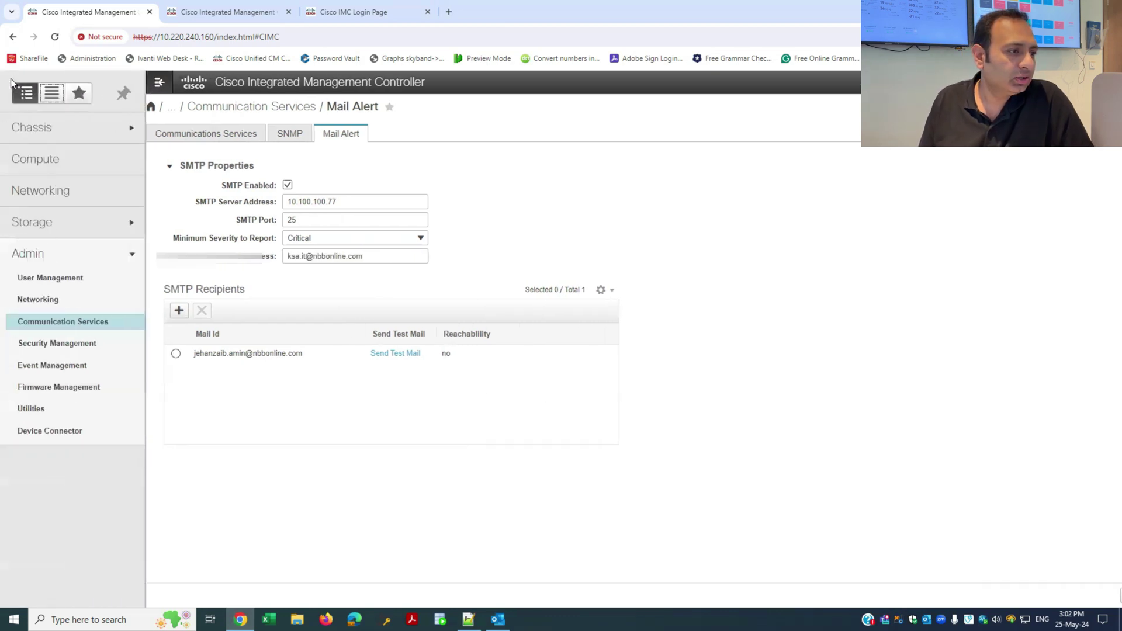
# Step: Check the certificate's Valid From and Valid To dates, then start and cancel a signing request
pyautogui.click(75, 345)
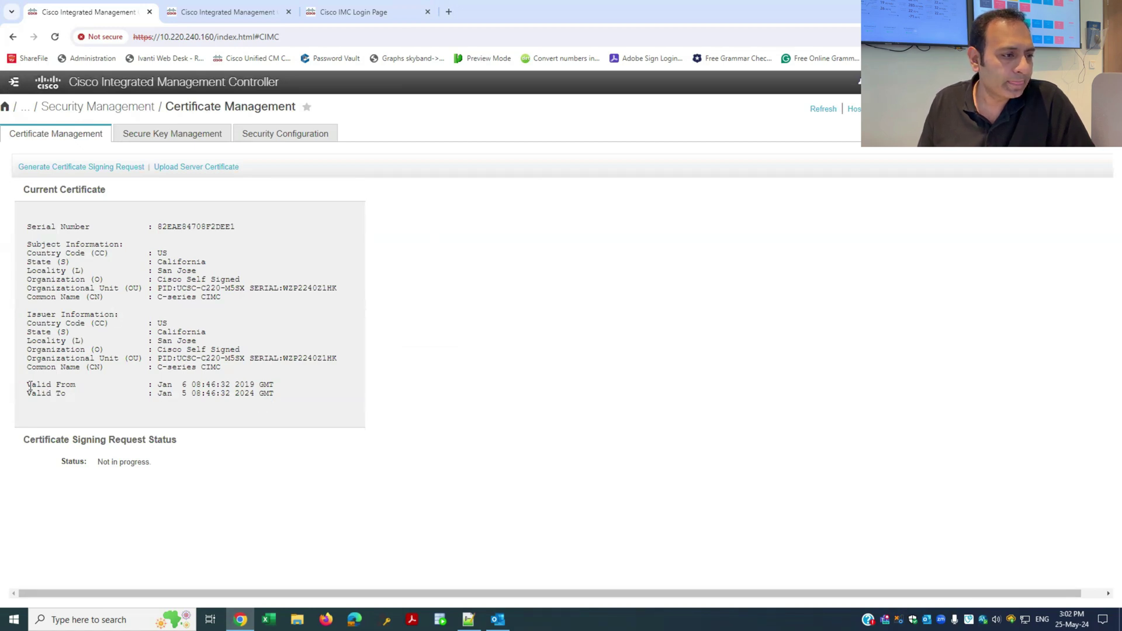
pyautogui.moveTo(30, 385); pyautogui.dragTo(286, 407)
pyautogui.click(287, 408)
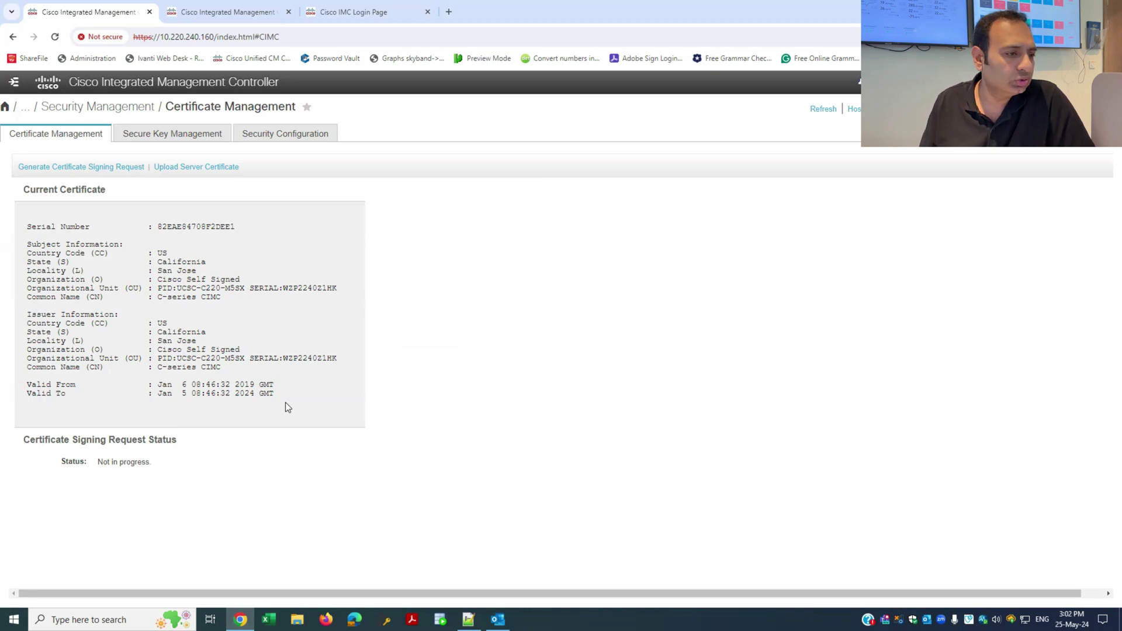
pyautogui.click(94, 167)
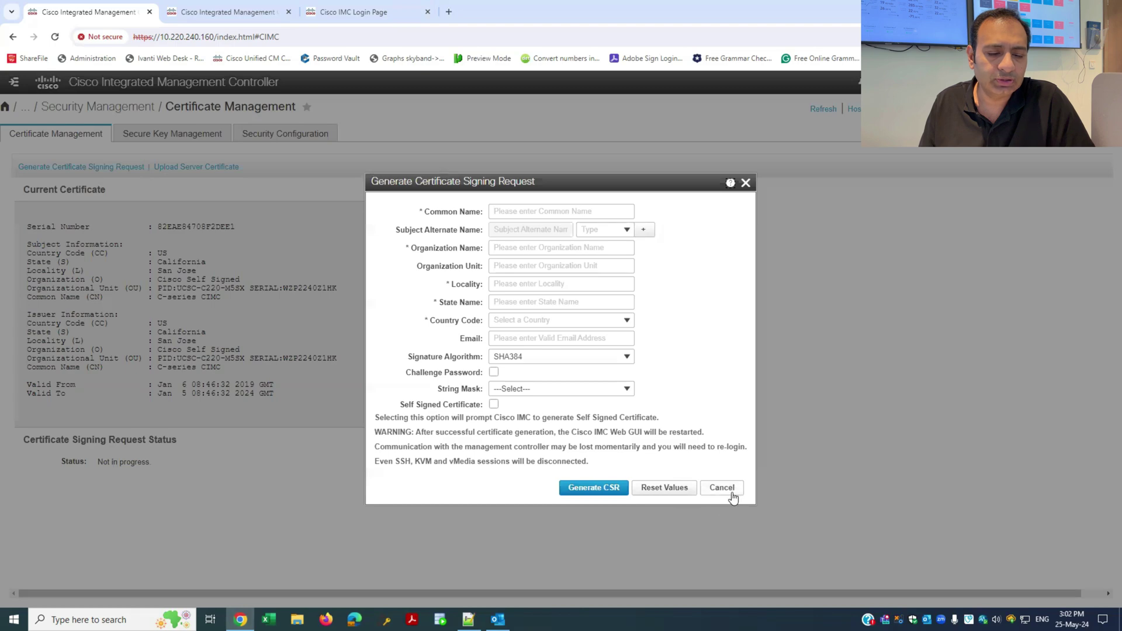
pyautogui.click(731, 492)
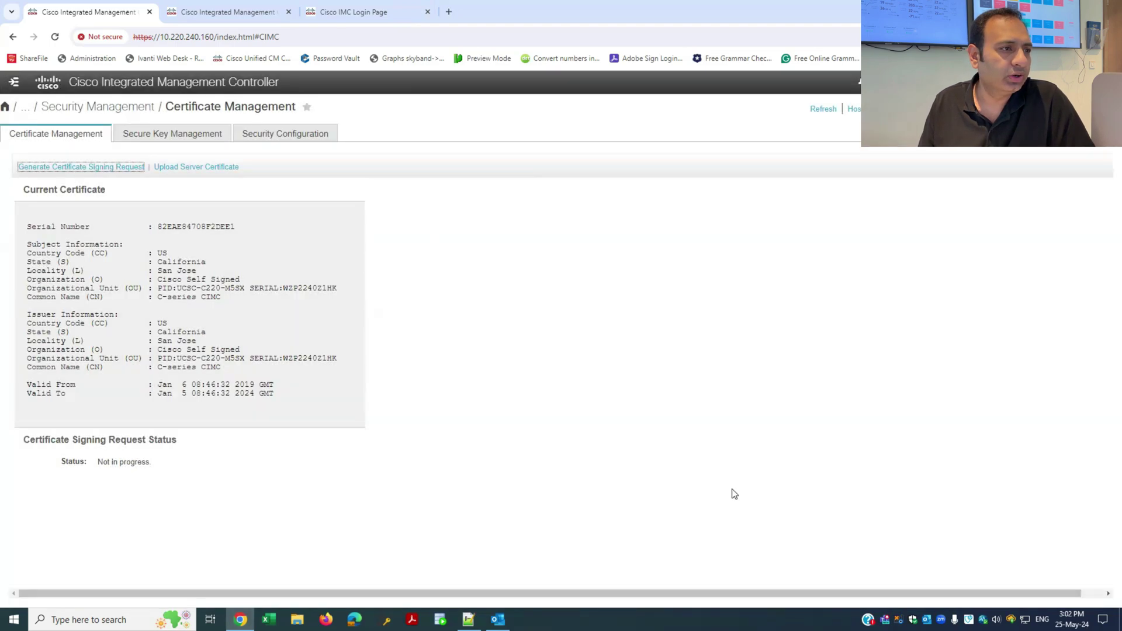
# Step: Review FIPS/CC security configuration and secure key management, then go to Event Management
pyautogui.click(270, 134)
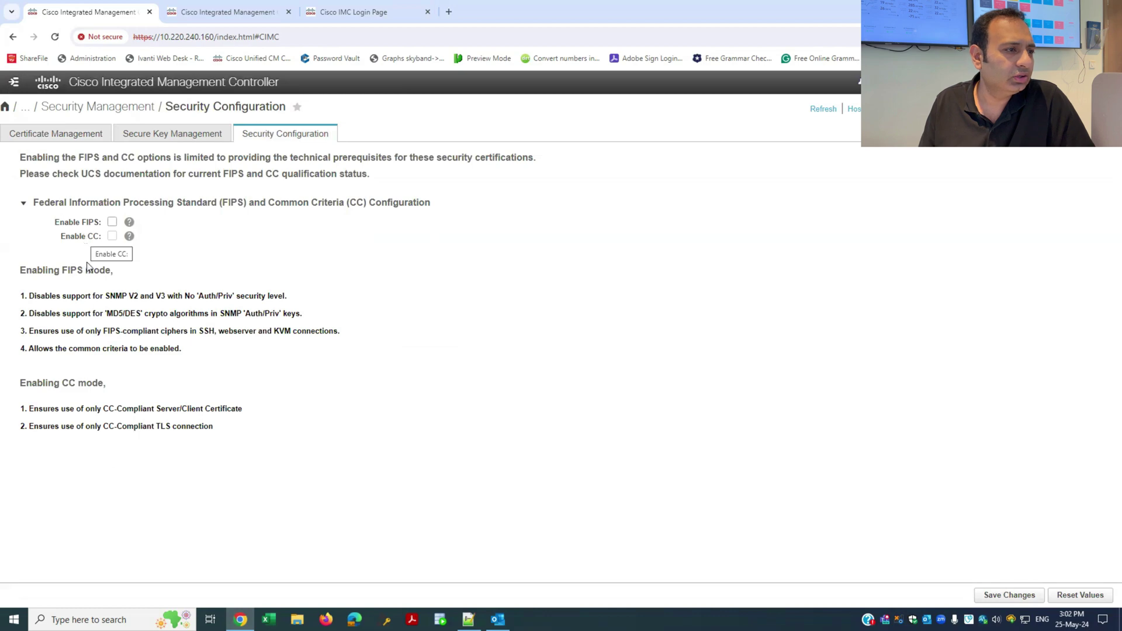
pyautogui.click(204, 134)
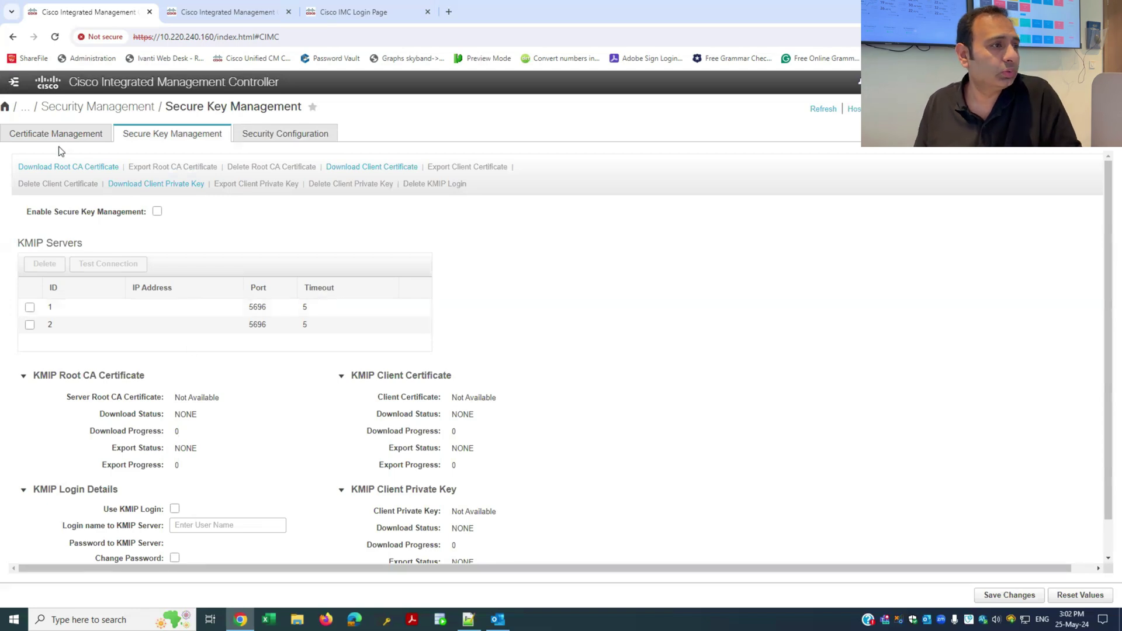
pyautogui.click(14, 81)
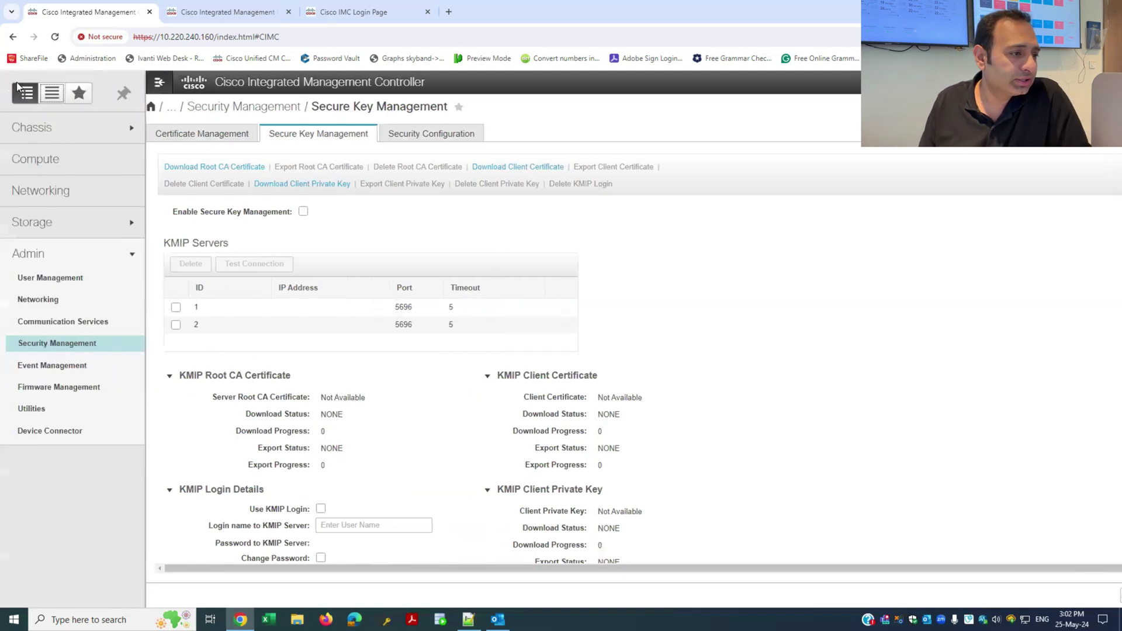
pyautogui.click(31, 367)
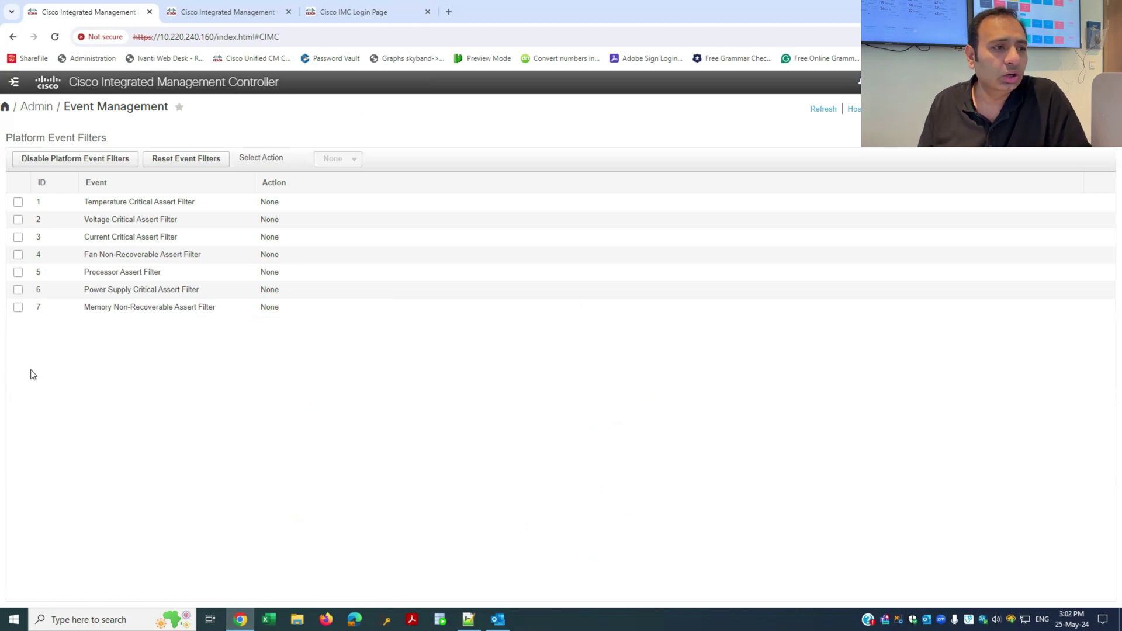
# Step: Tick the Temperature Critical Assert Filter, then show firmware: BMC 4.0(1a), RAID 50.1.0-1456
pyautogui.click(18, 202)
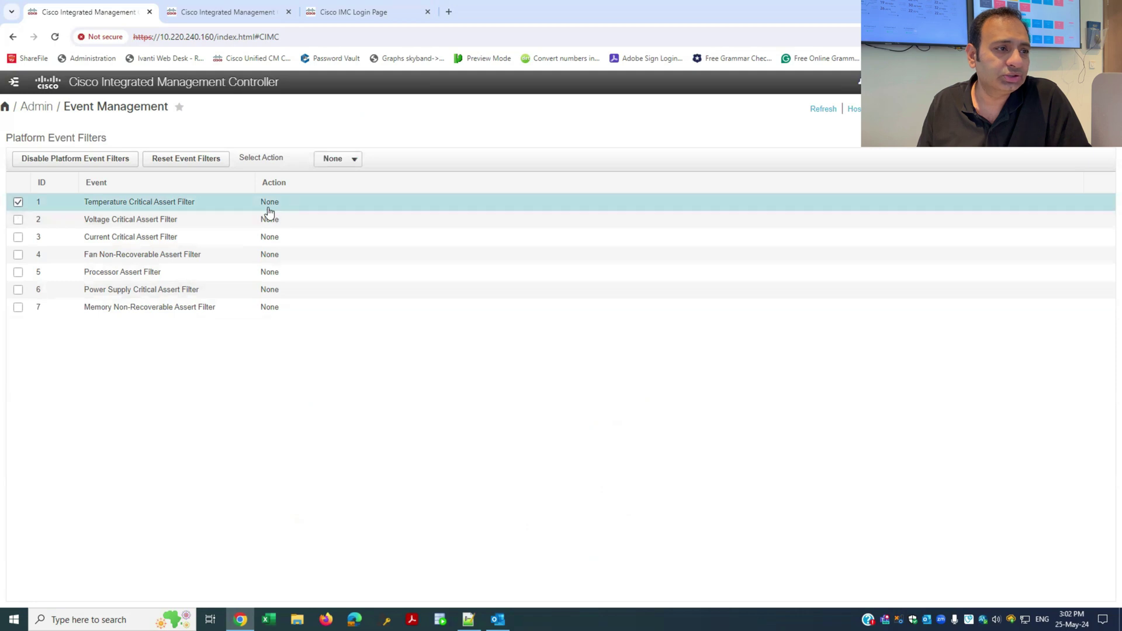
pyautogui.click(14, 82)
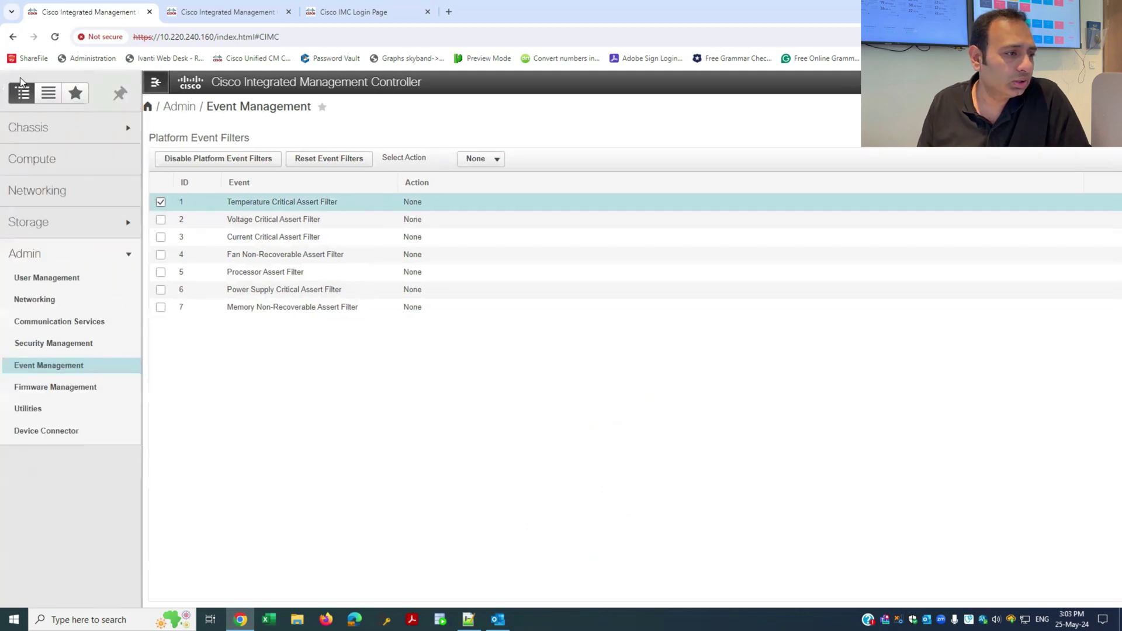
pyautogui.click(64, 386)
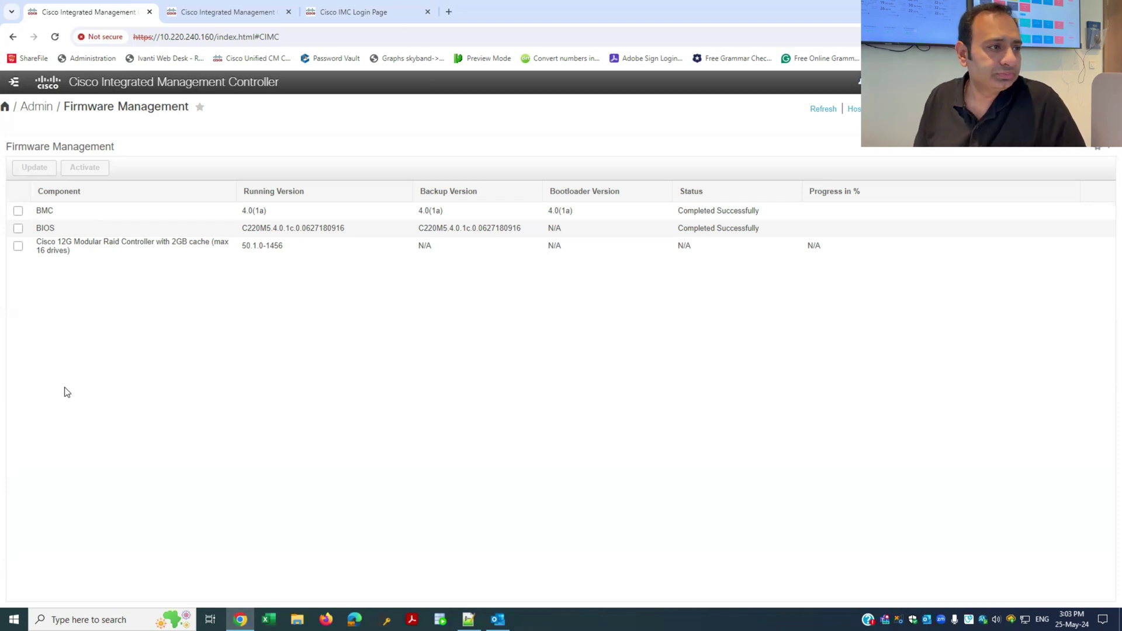
# Step: Check Admin > Utilities showing inventory COMPLETED and Smart Access USB disabled, then expand Chassis
pyautogui.click(14, 82)
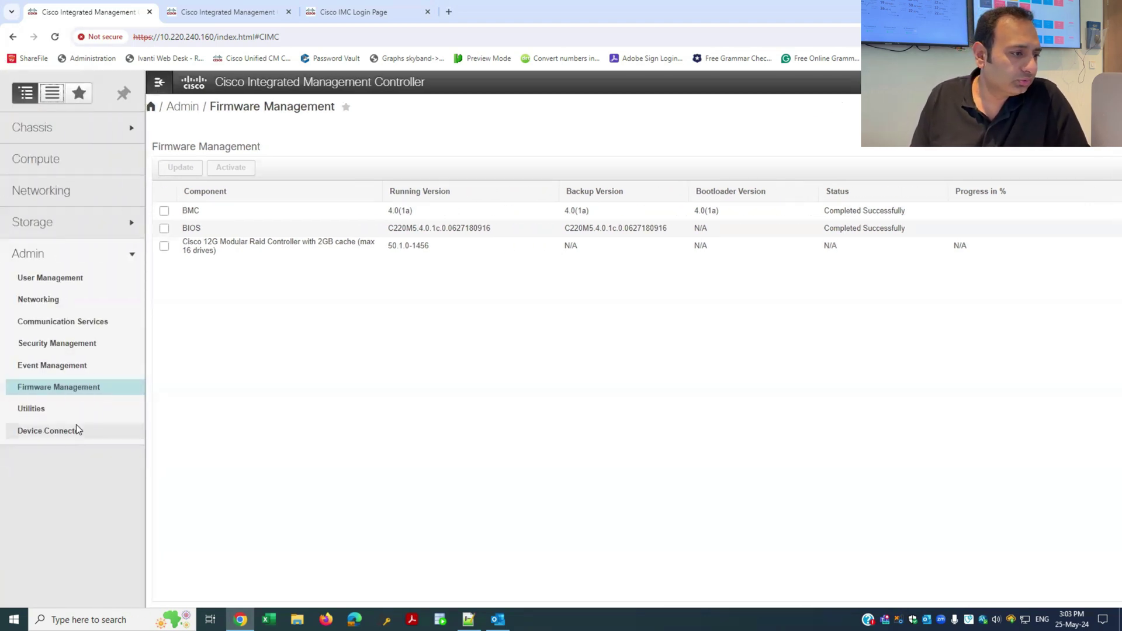
pyautogui.click(40, 409)
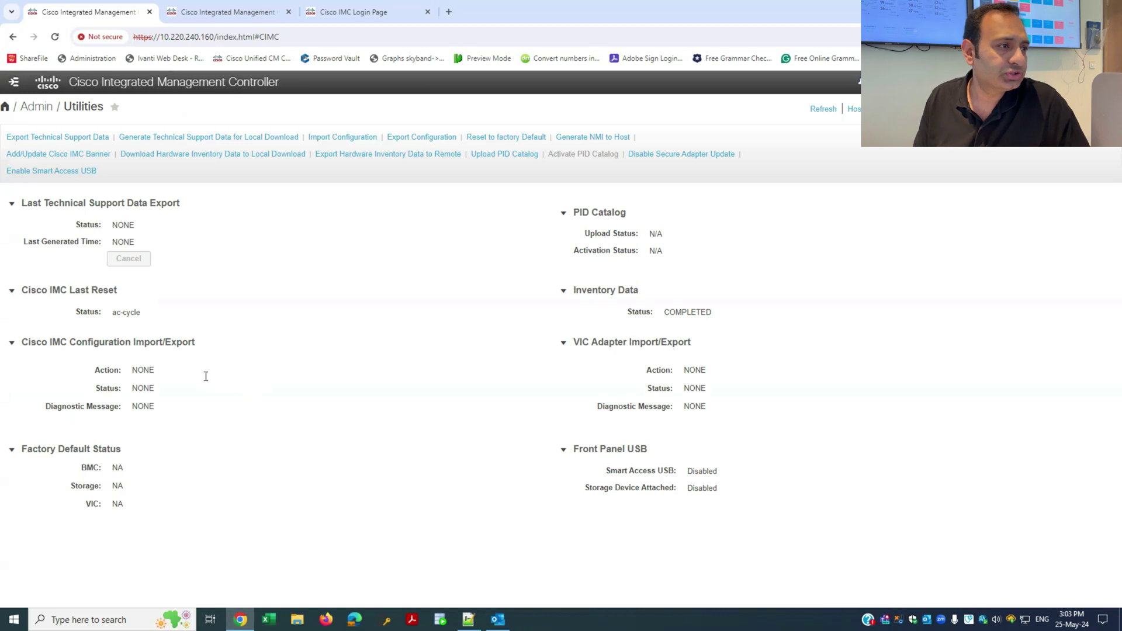
pyautogui.click(14, 82)
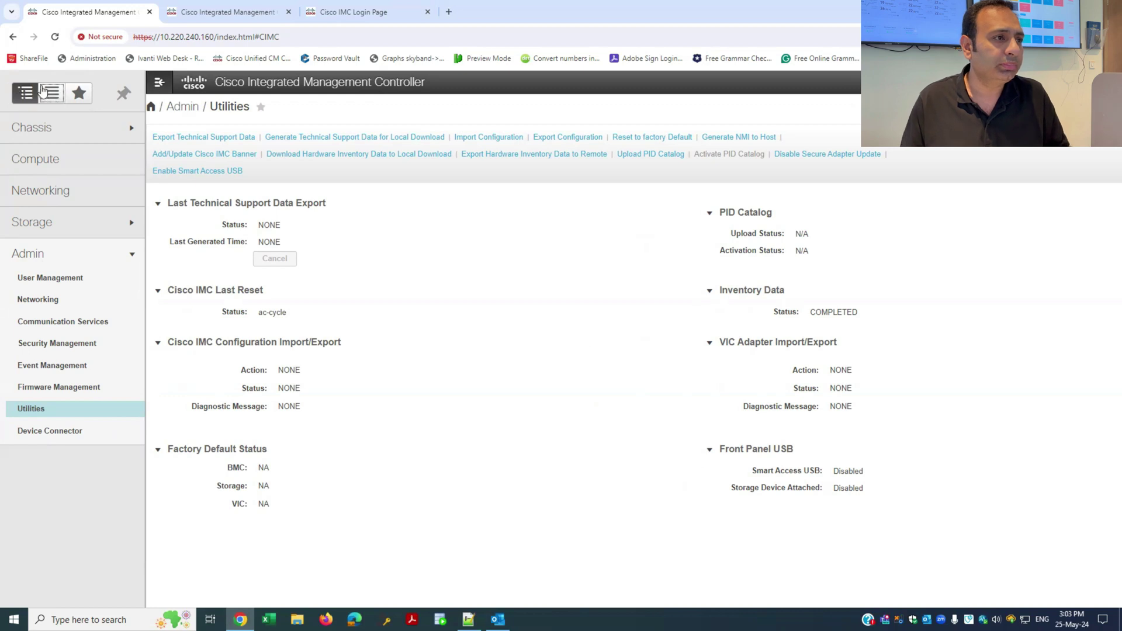
pyautogui.click(52, 129)
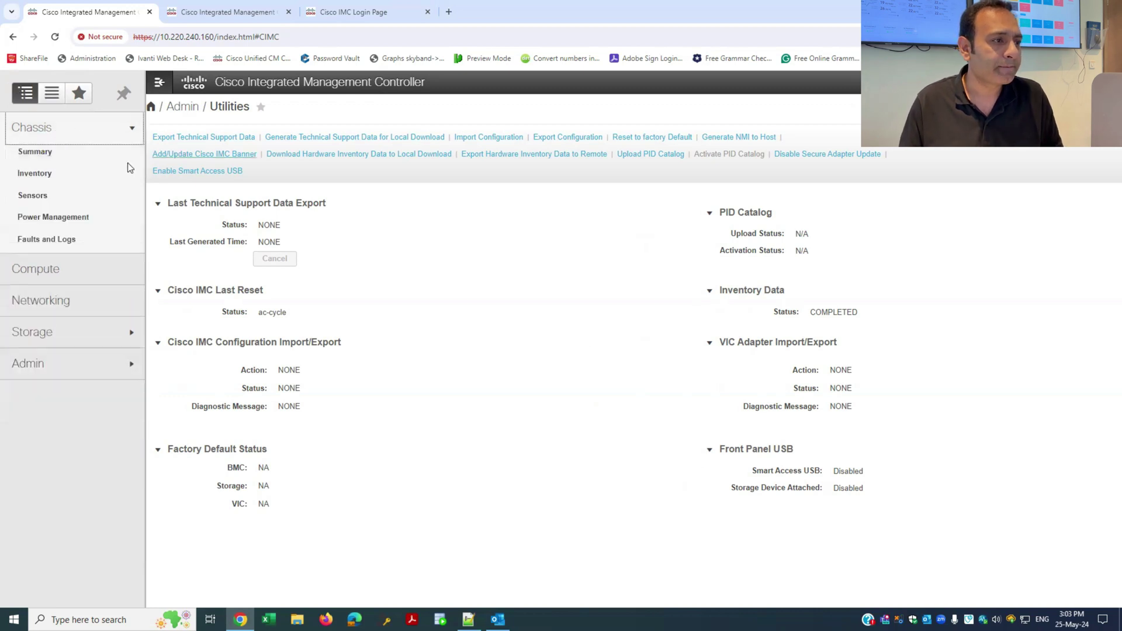
# Step: Review the first server's chassis summary, then its Storage sensors: HDD1–HDD6 present, HDD7–HDD10 absent
pyautogui.click(43, 151)
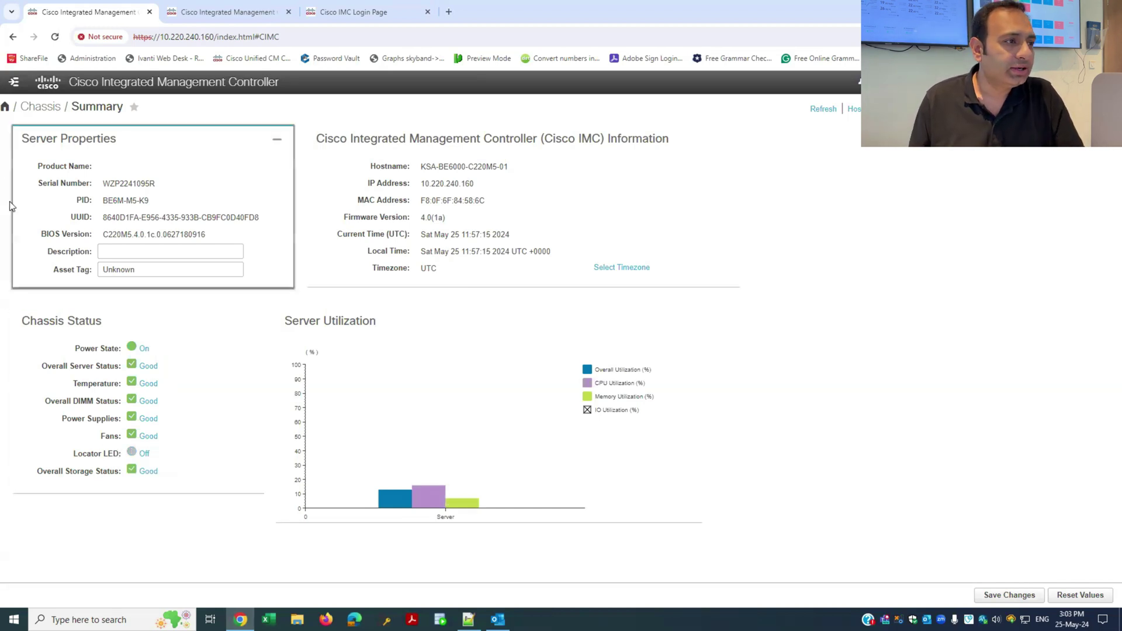
pyautogui.click(13, 82)
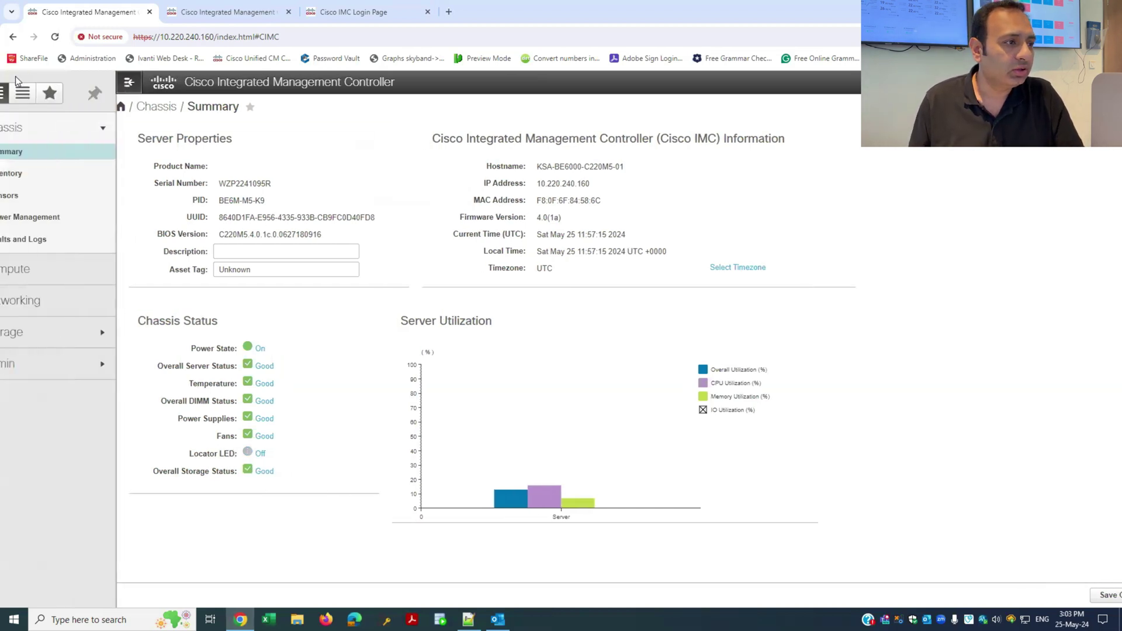
pyautogui.click(32, 196)
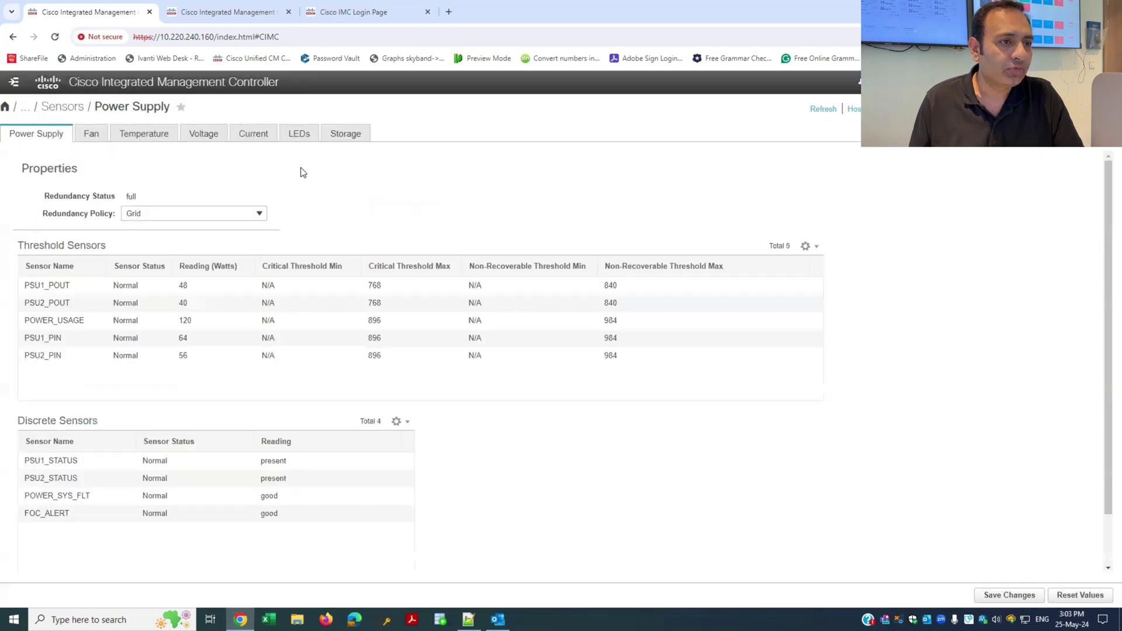
pyautogui.click(340, 135)
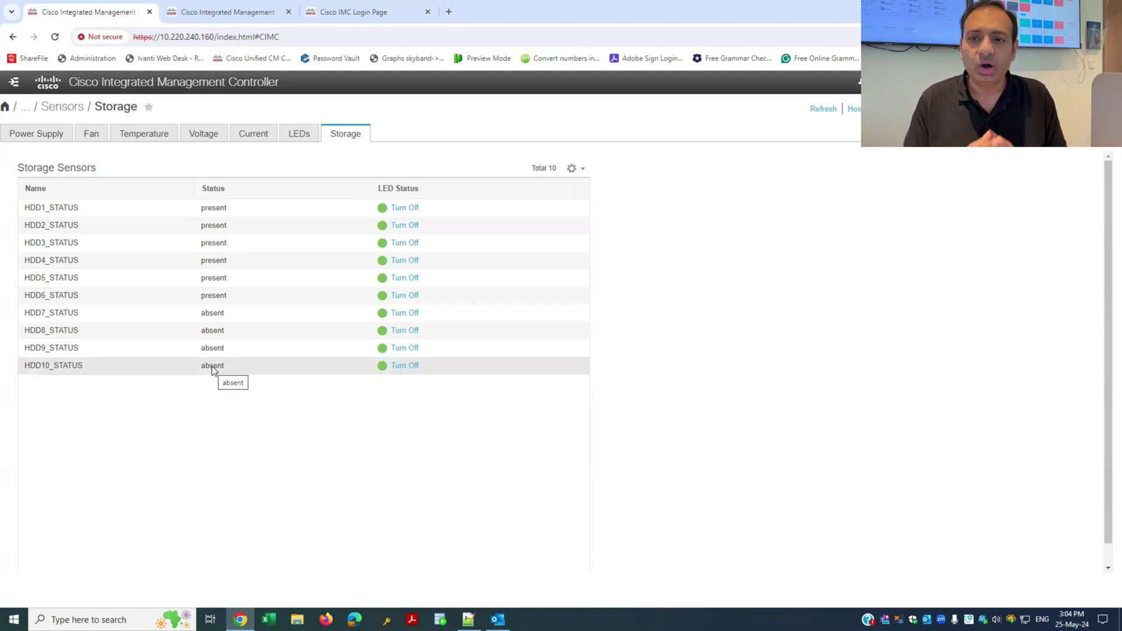
# Step: On the second server at 10.220.240.162, check the chassis summary's severe storage fault, then open Sensors
pyautogui.click(217, 12)
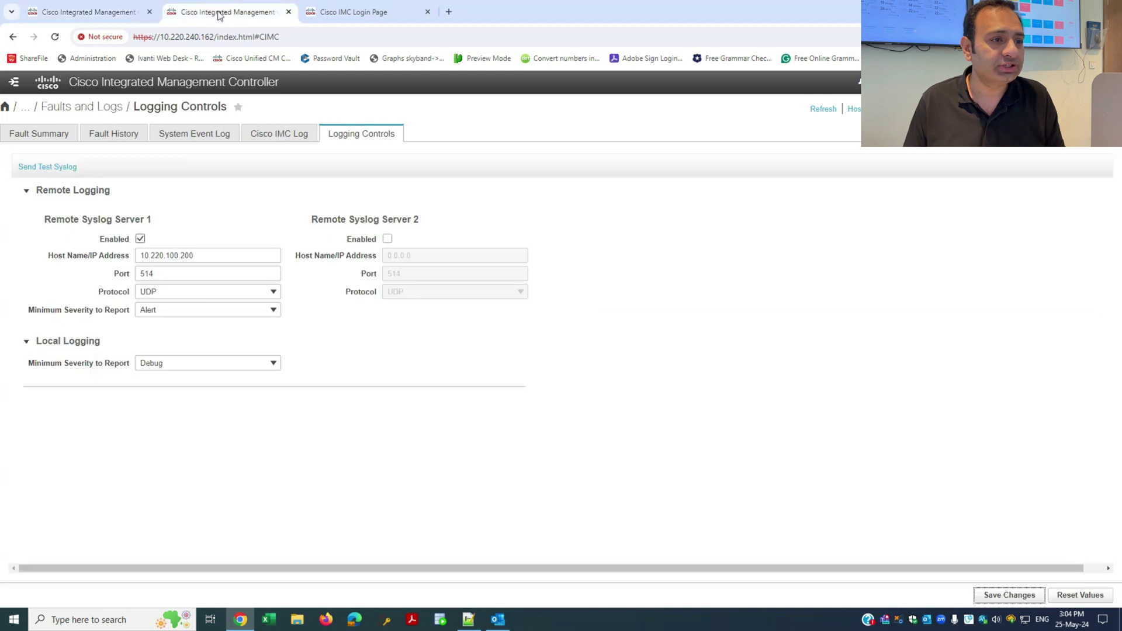
pyautogui.click(14, 82)
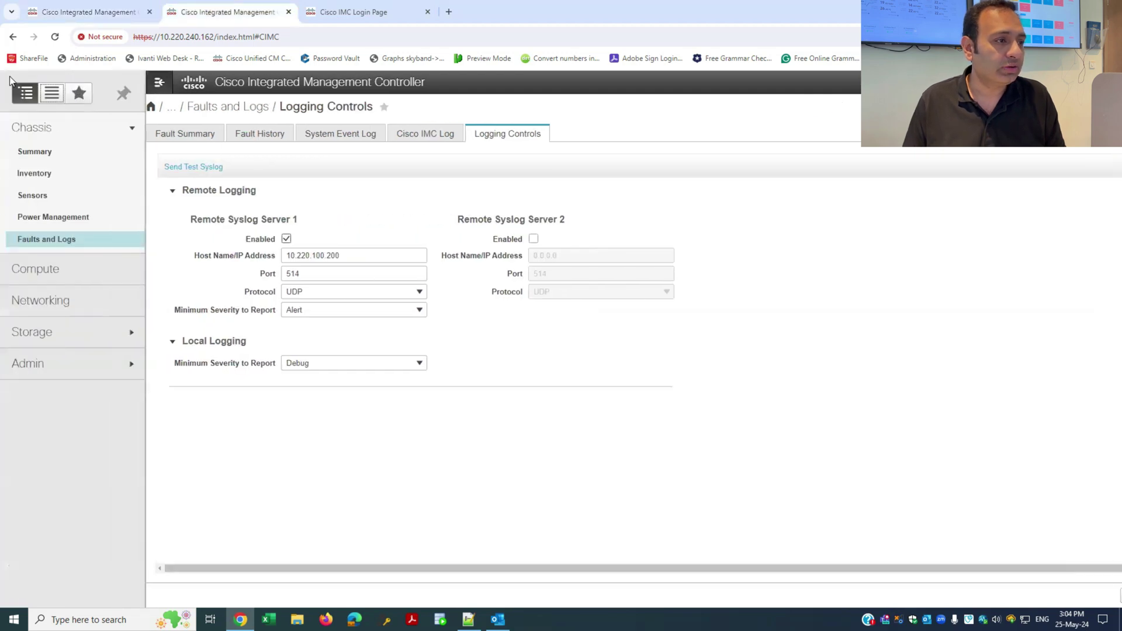
pyautogui.click(33, 152)
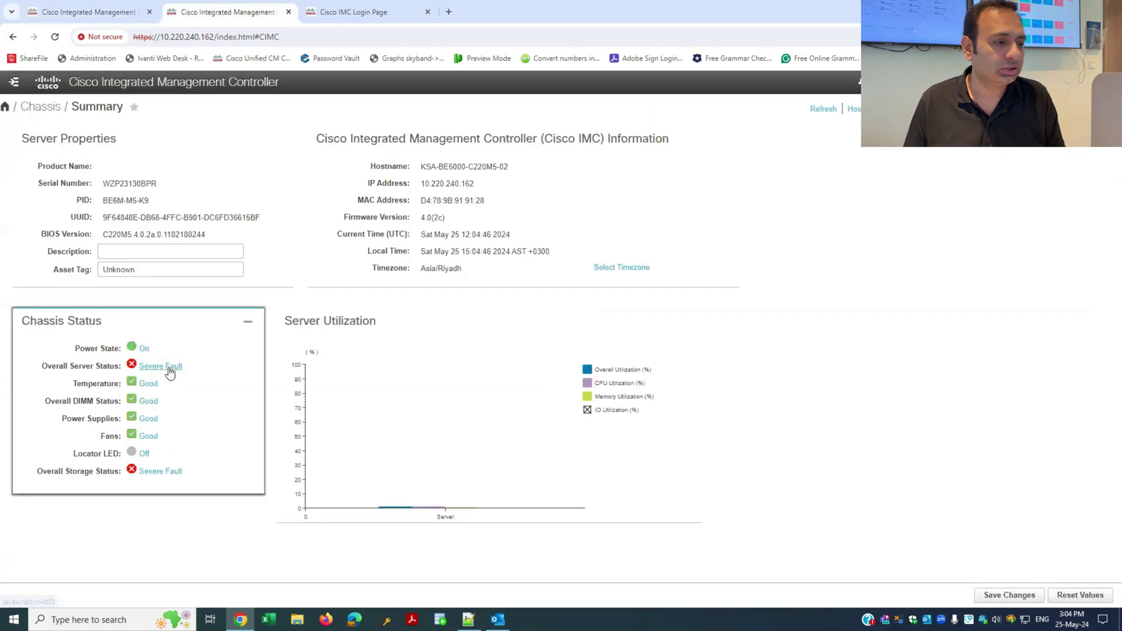
pyautogui.click(14, 82)
pyautogui.click(22, 194)
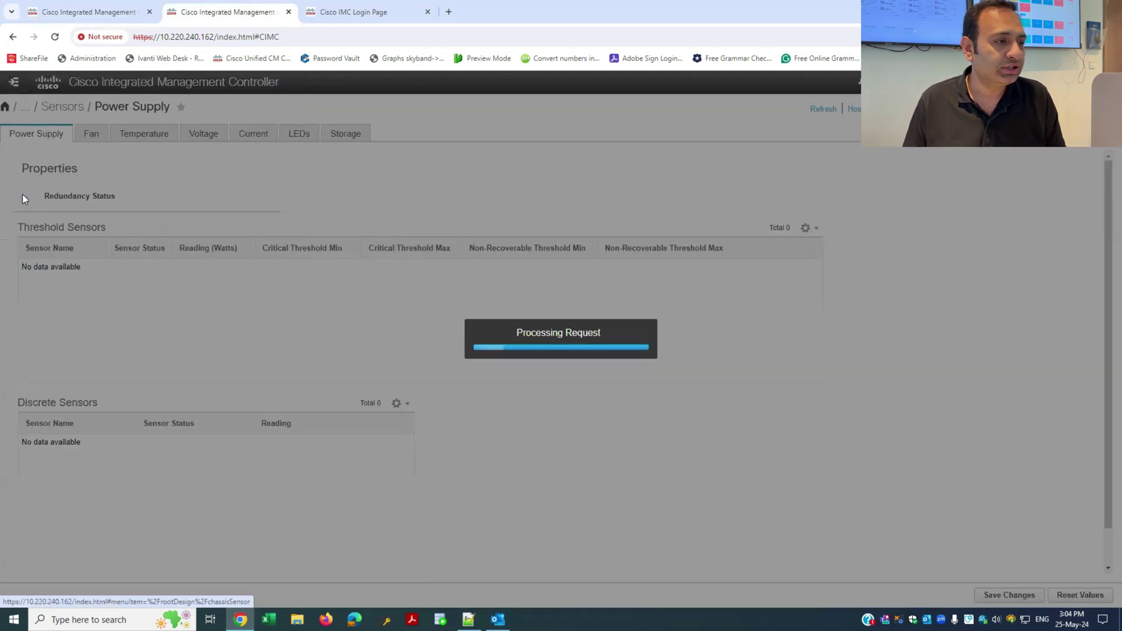
# Step: On the second server's Storage sensors, toggle failed HDD2's locator LED, leaving it off
pyautogui.click(349, 132)
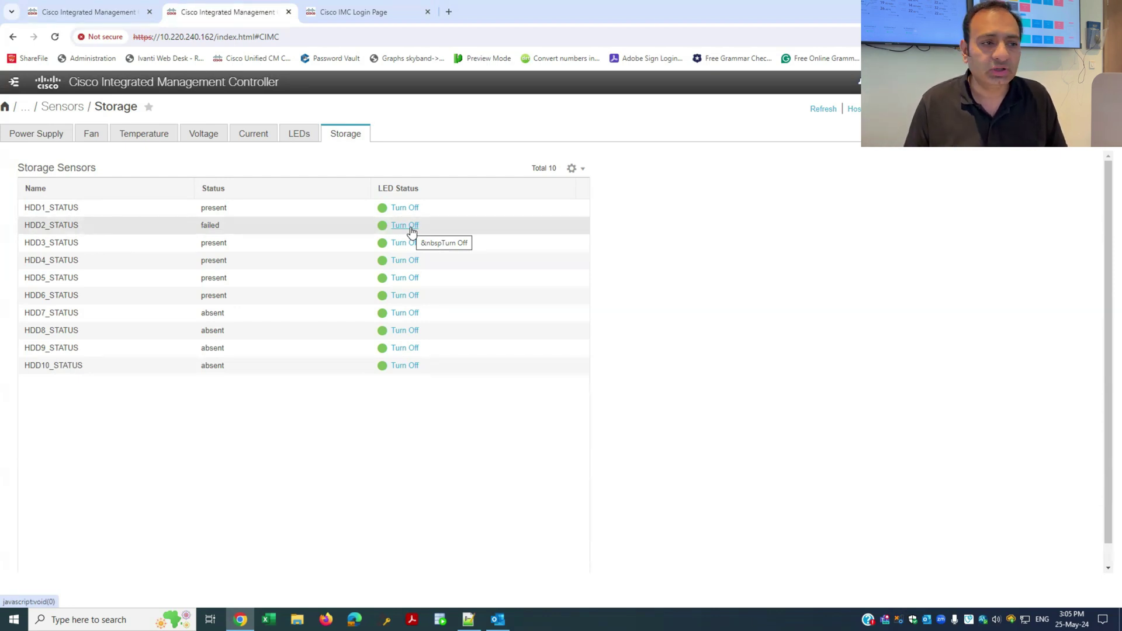
pyautogui.click(404, 226)
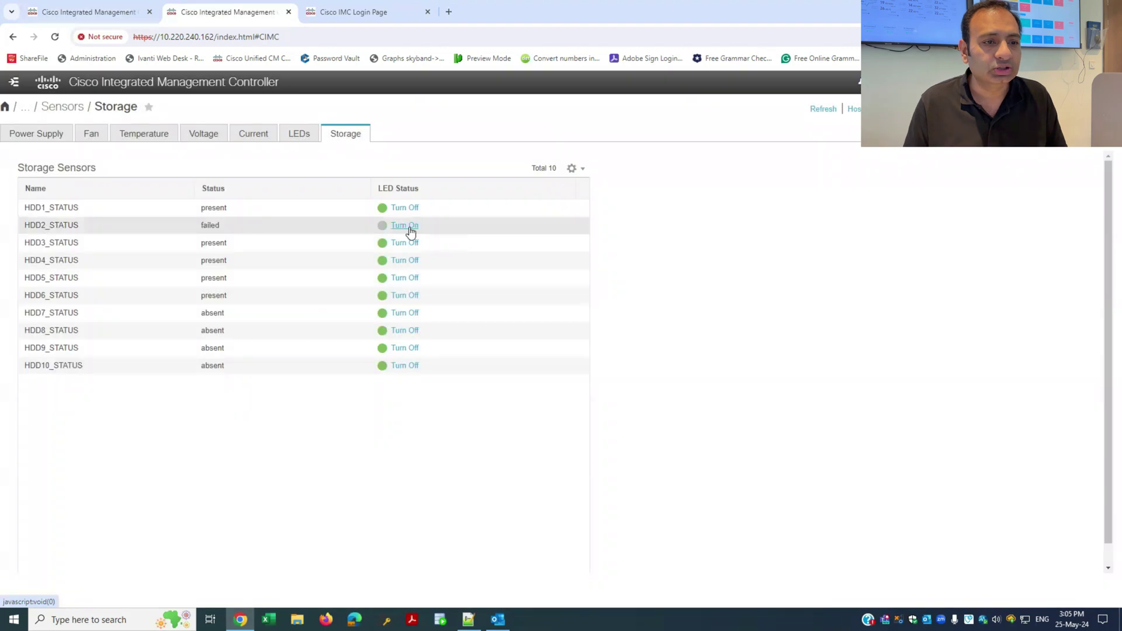
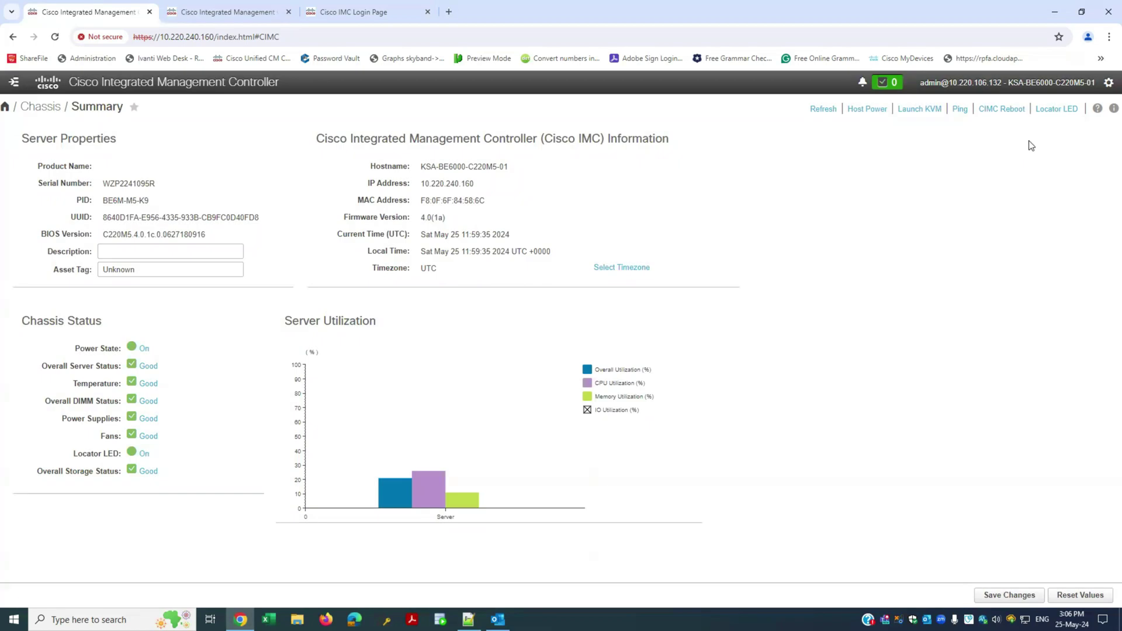
# Step: On the second server's tab, turn on the locator LED and dismiss its confirmation popup
pyautogui.click(234, 12)
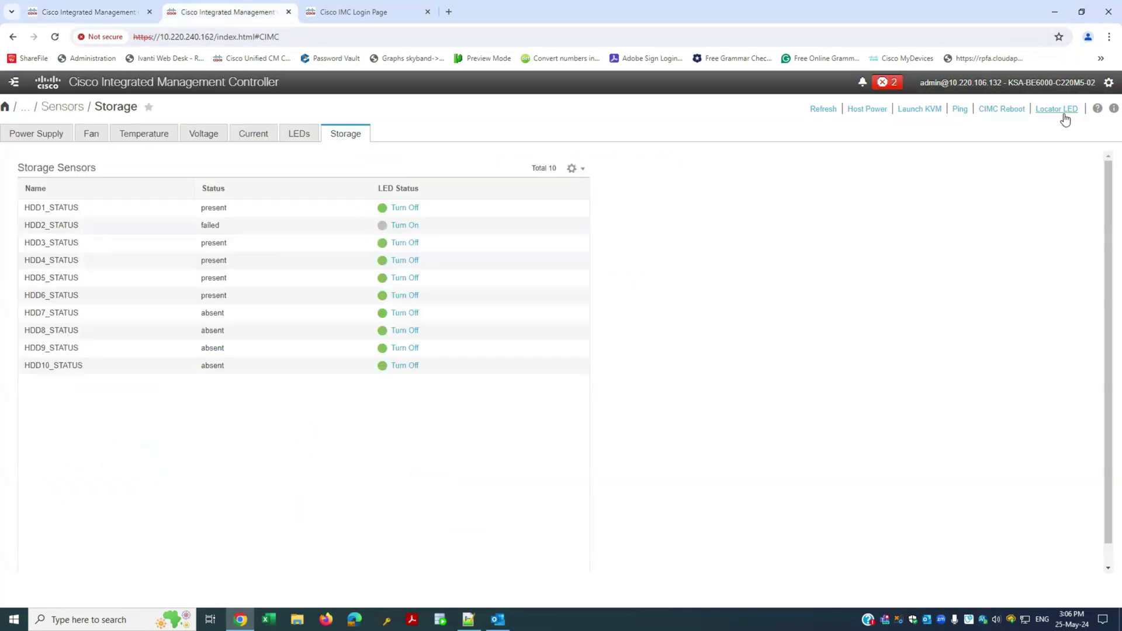
pyautogui.click(1059, 111)
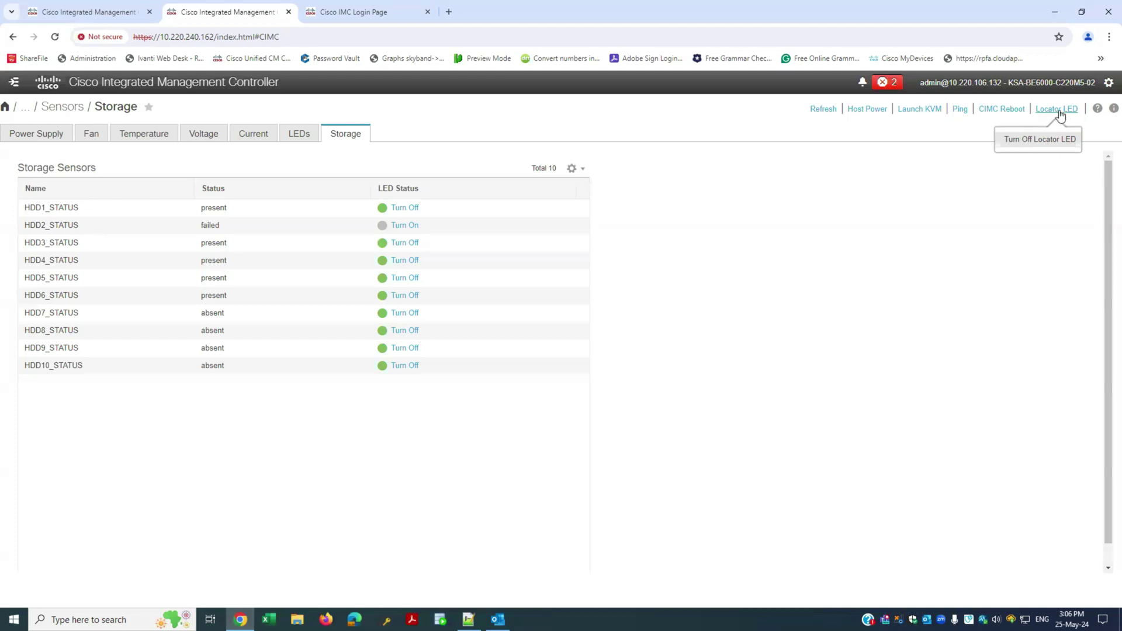
pyautogui.click(1031, 152)
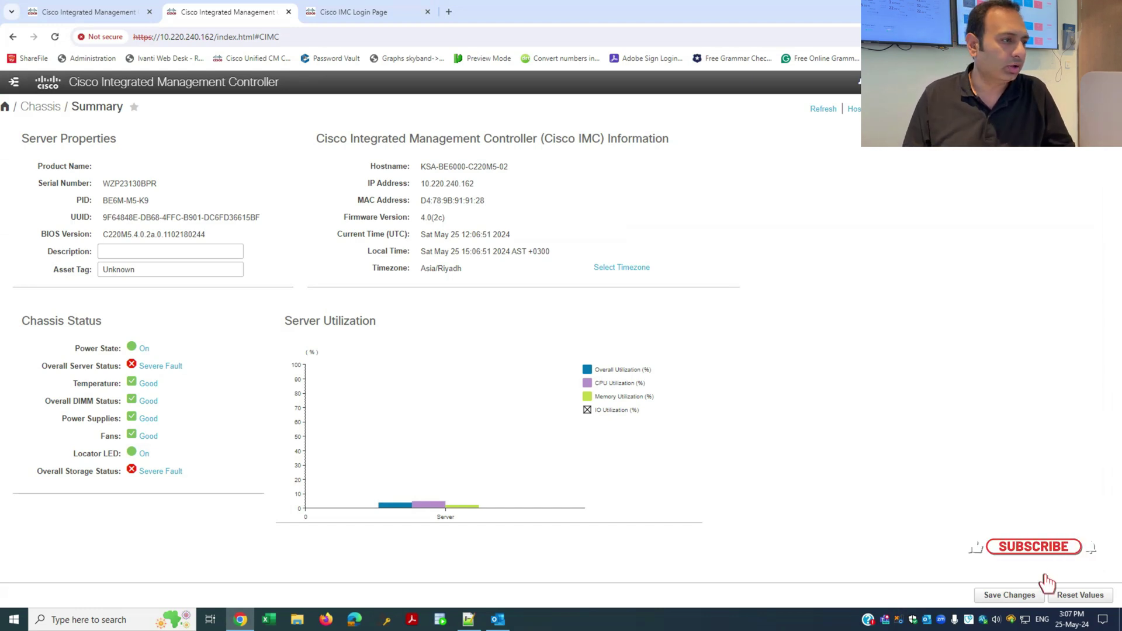
# Step: Review HDD2's status under Chassis > Sensors > Storage, then go back to Chassis > Summary
pyautogui.click(15, 86)
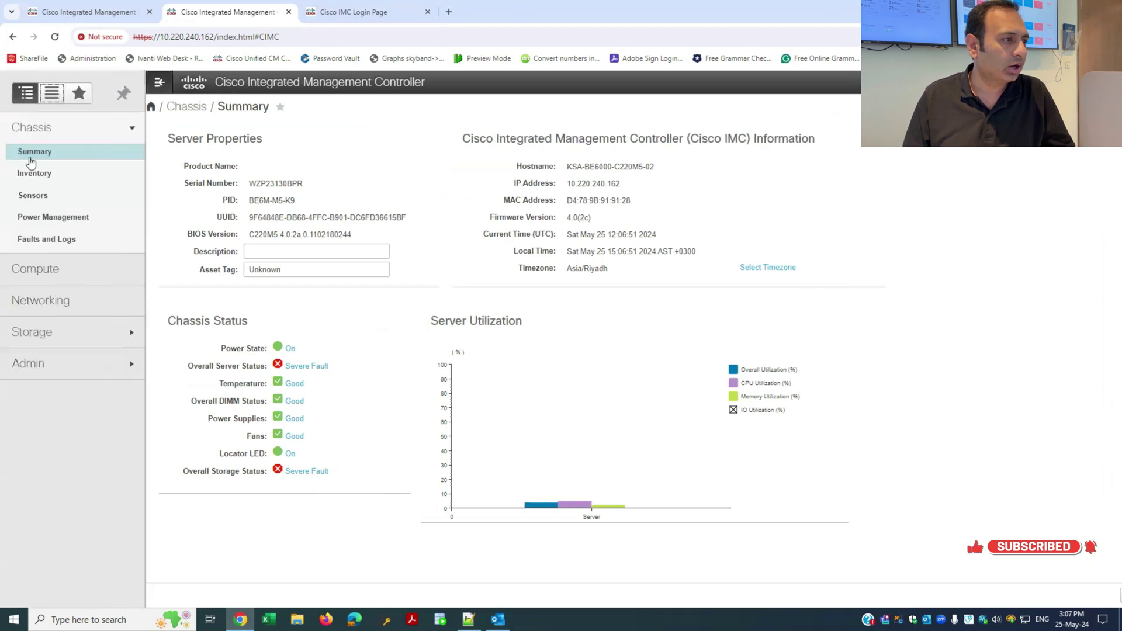
pyautogui.click(33, 196)
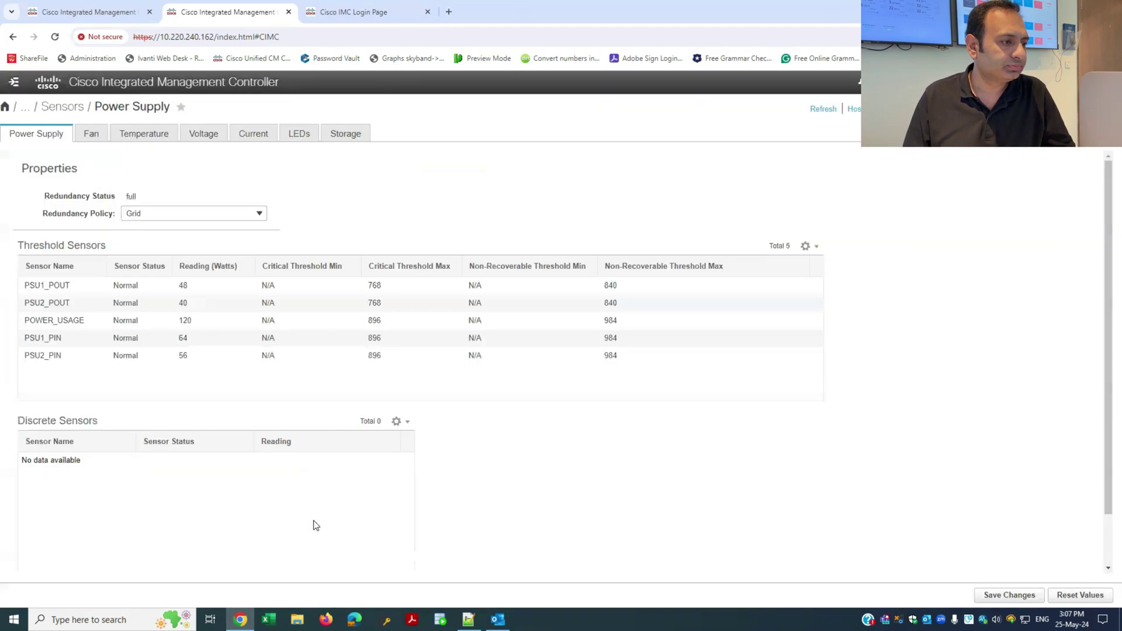
pyautogui.click(344, 135)
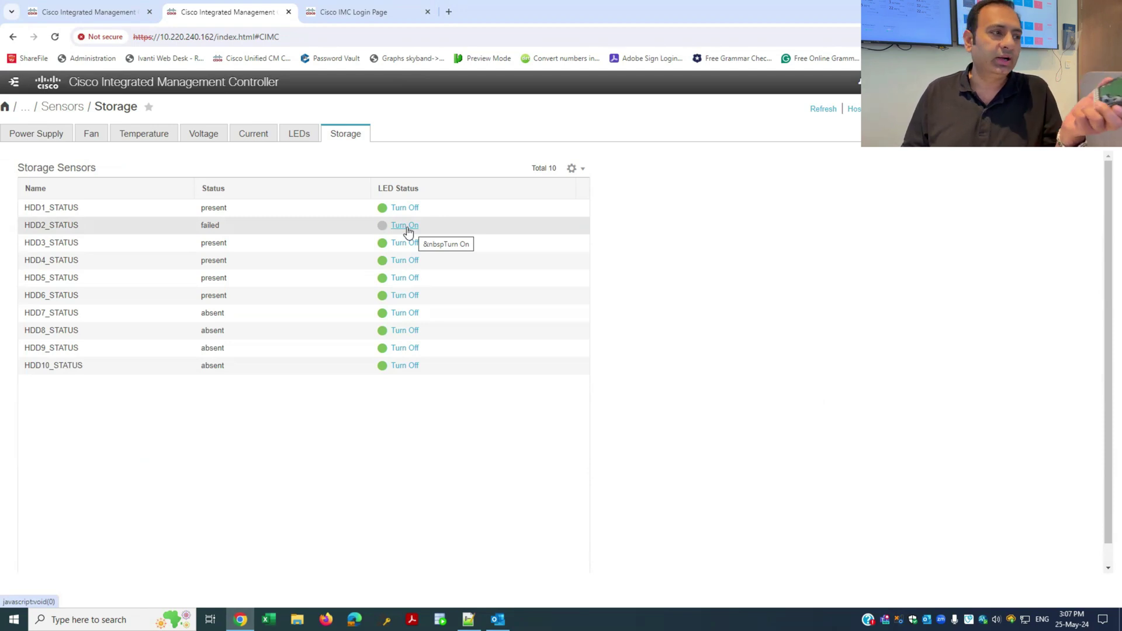
pyautogui.click(13, 85)
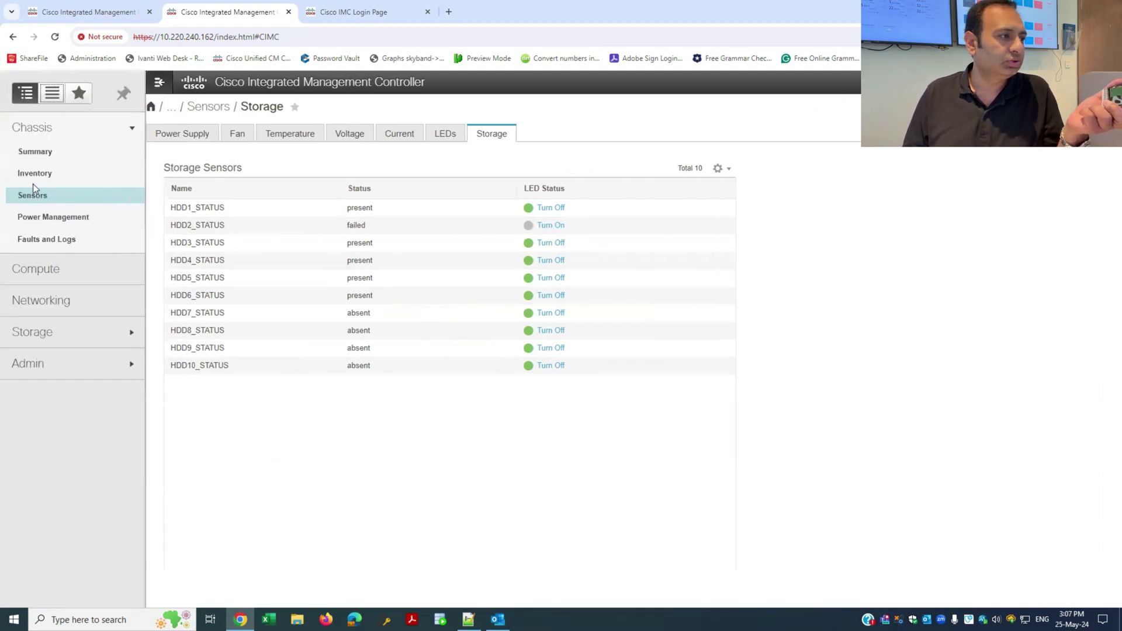
pyautogui.click(29, 153)
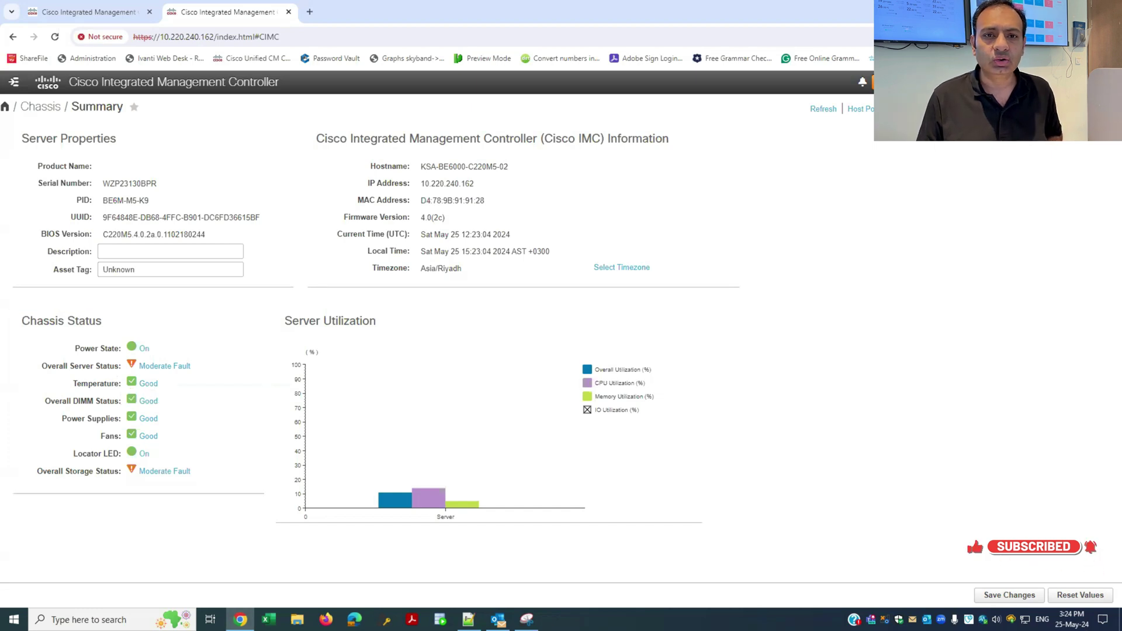
# Step: Reboot the Cisco IMC, then confirm in Sensors > Storage that HDD1–HDD6 are present
pyautogui.click(1019, 109)
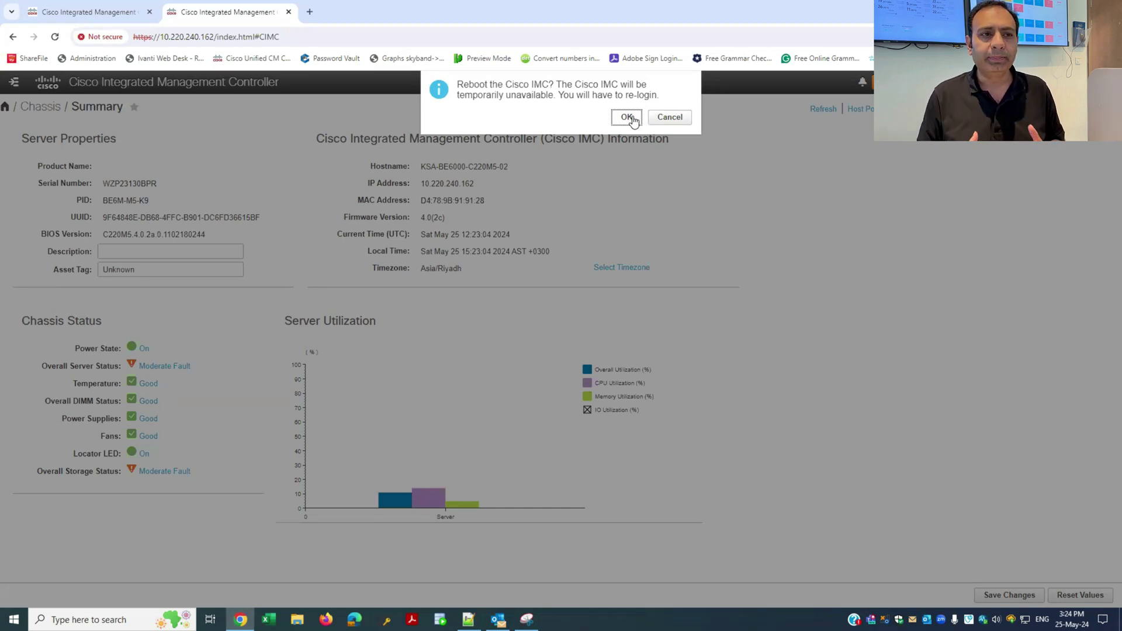
pyautogui.click(626, 117)
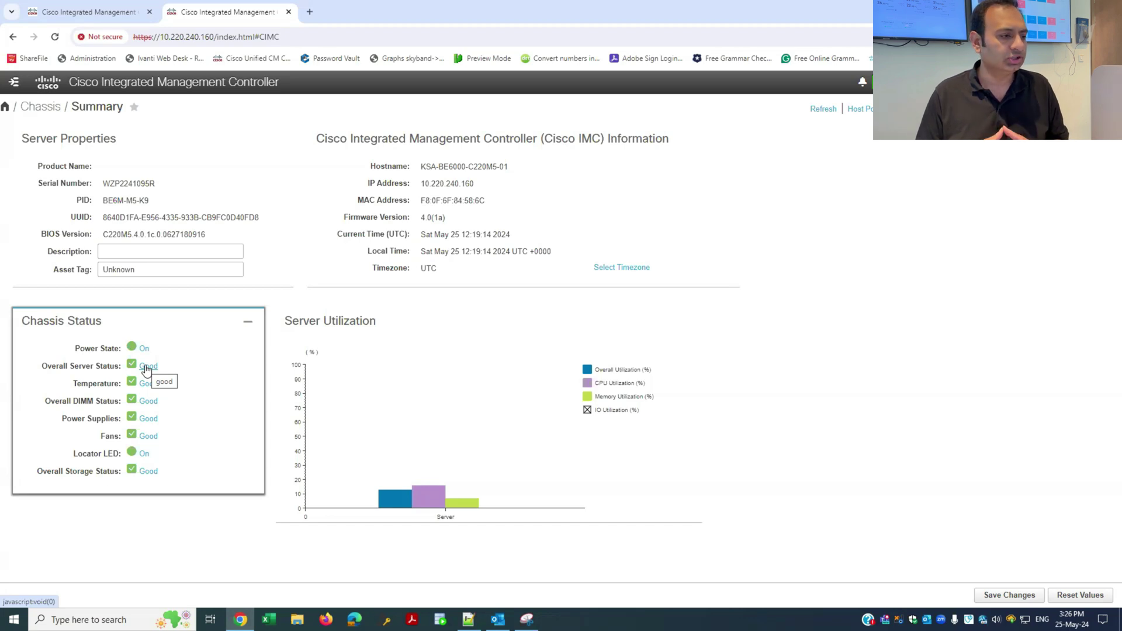
pyautogui.click(14, 83)
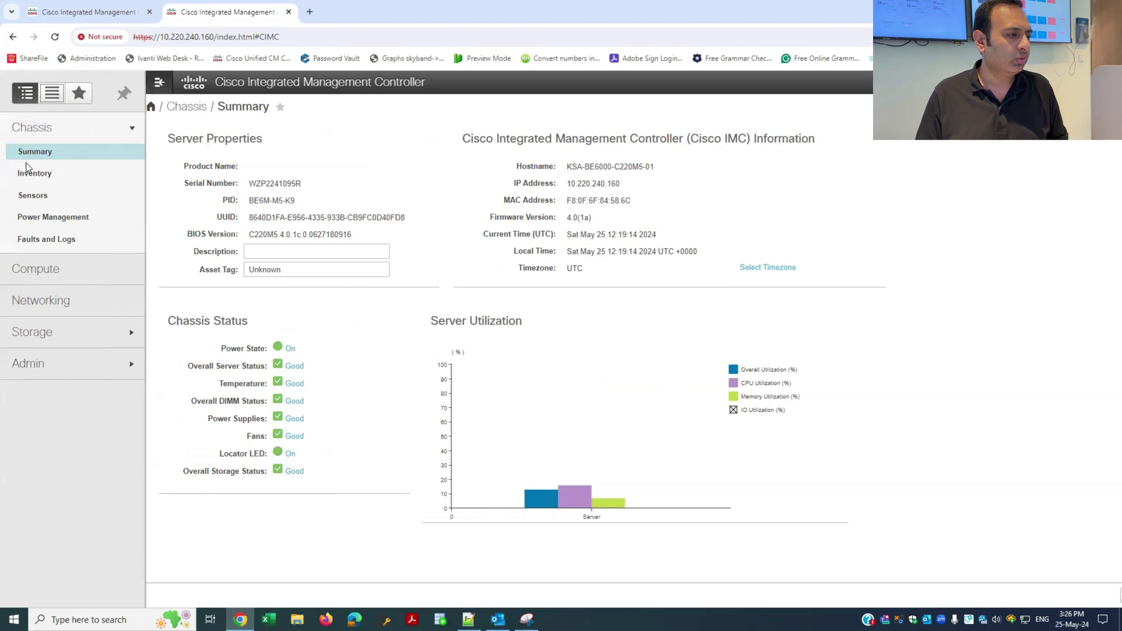
pyautogui.click(31, 197)
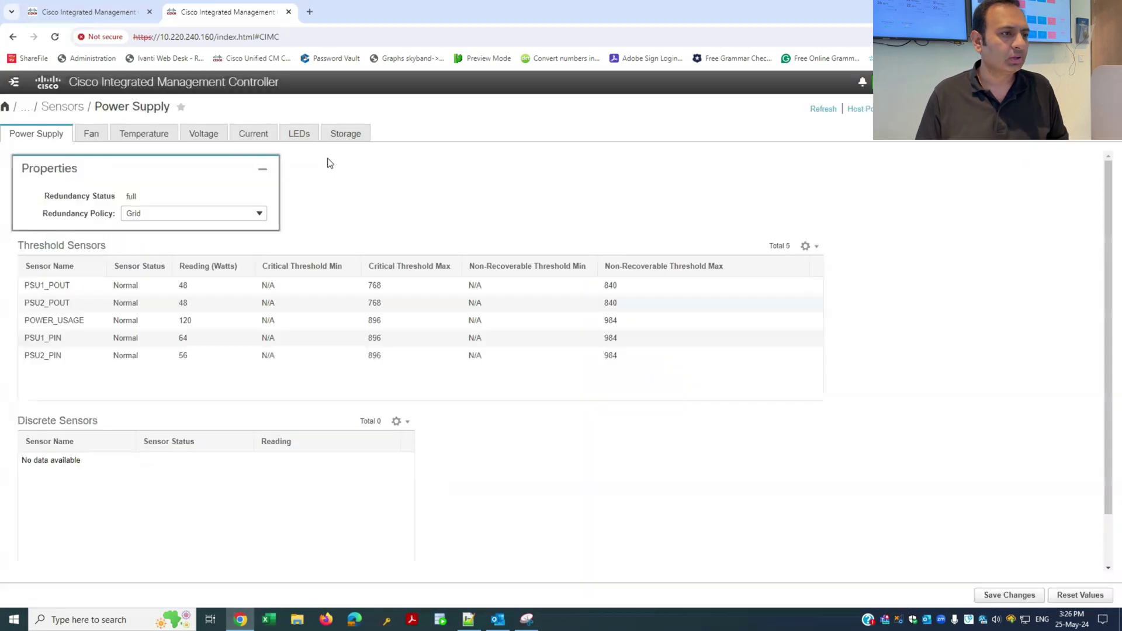
pyautogui.click(345, 137)
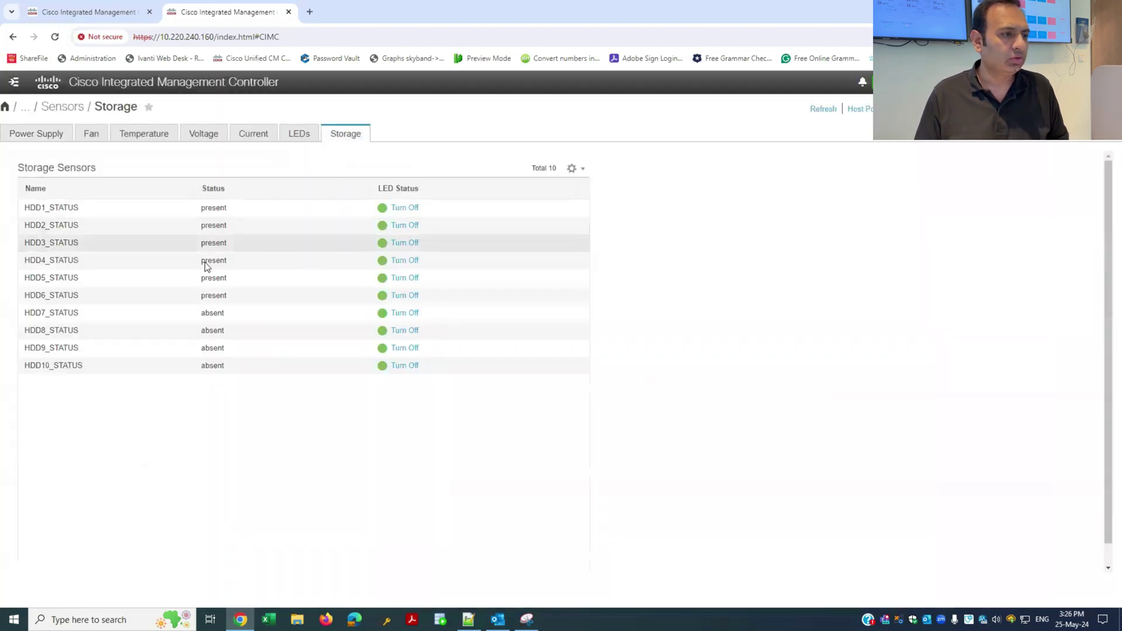